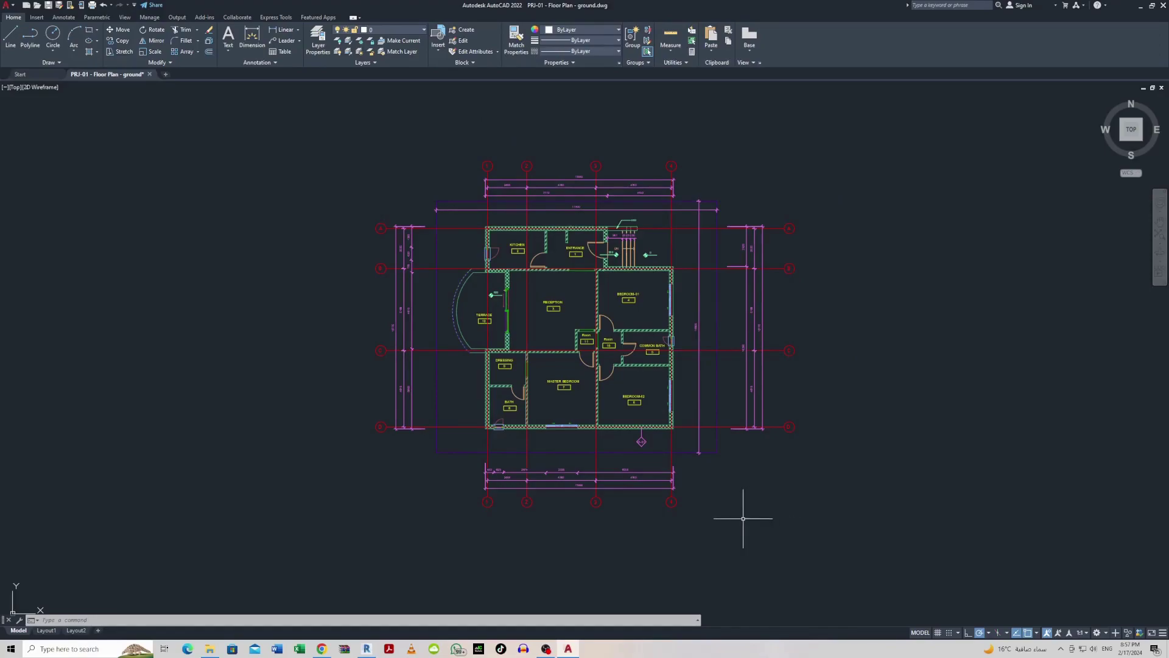
# - Switch to Revit and create a new project from the architectural template
pyautogui.click(366, 650)
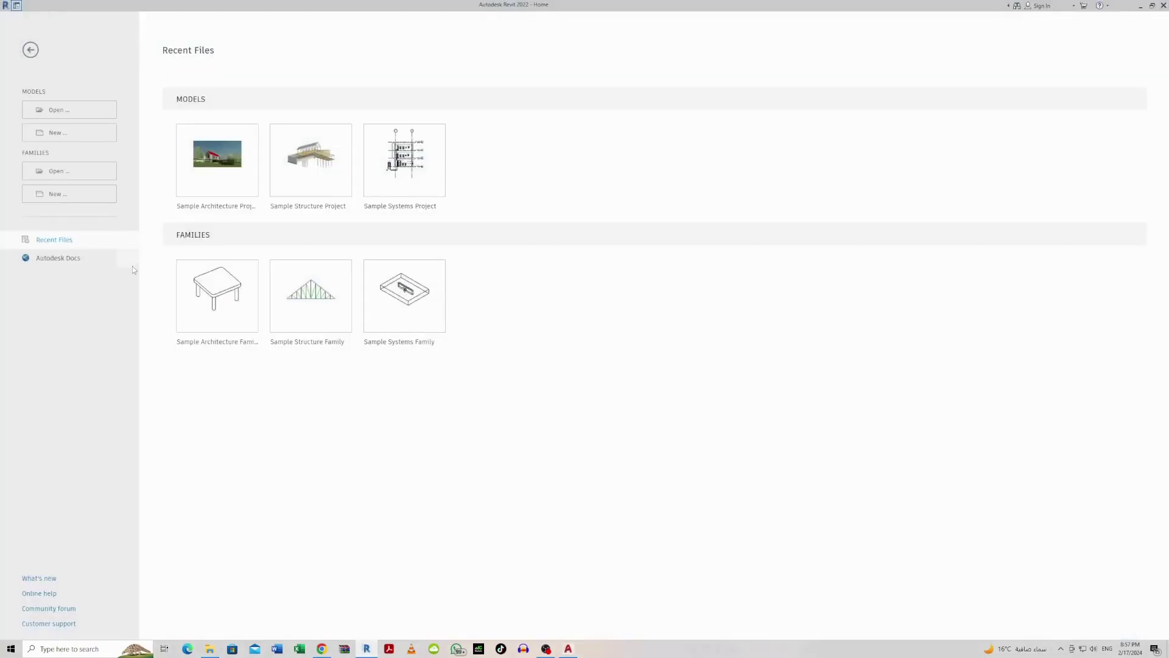
pyautogui.click(87, 141)
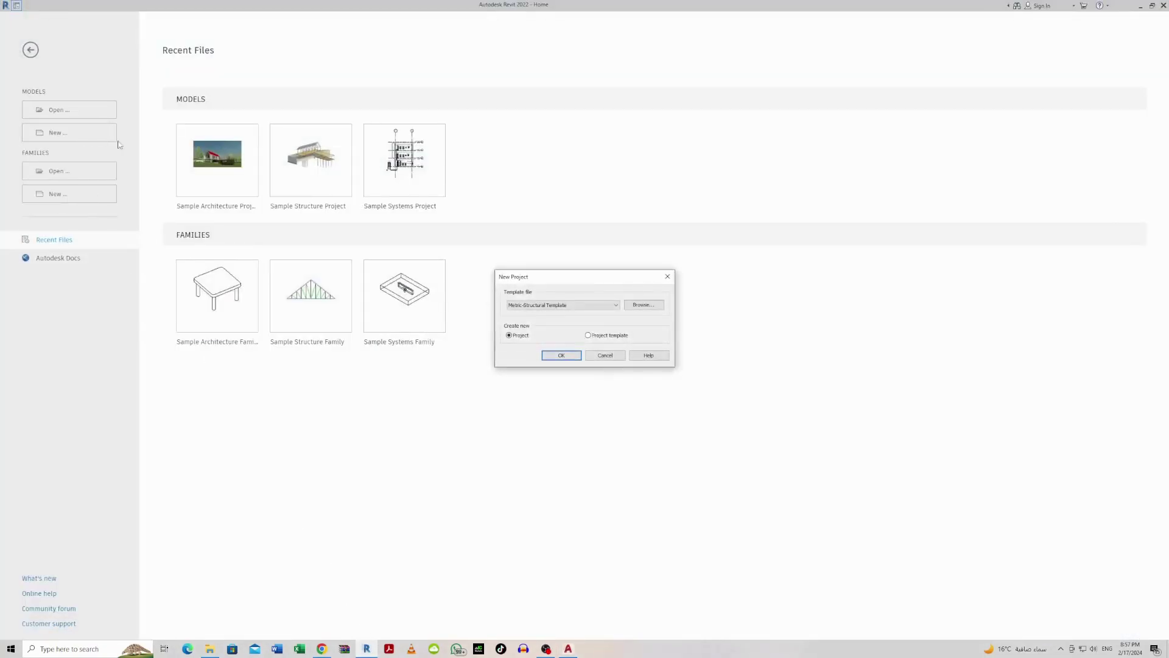
pyautogui.click(589, 305)
pyautogui.click(566, 324)
pyautogui.click(561, 356)
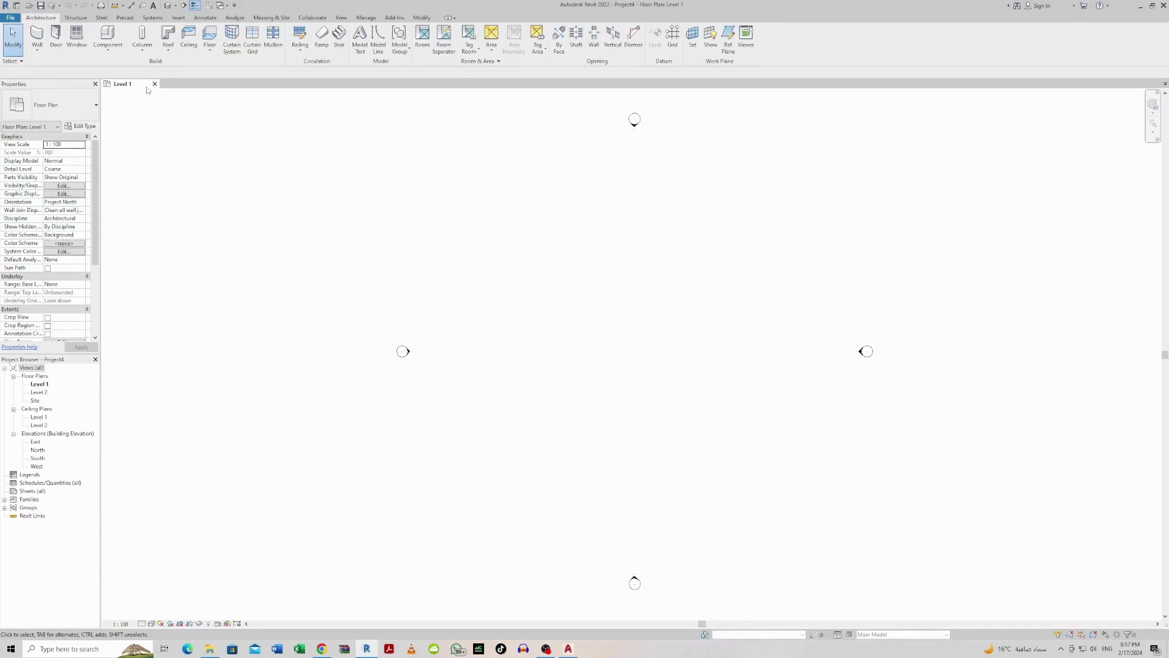
# - Link the CAD file PRJ-01 - Floor Plan - ground.dwg into Level 1 with black and white colors, all layers and millimeter units
pyautogui.click(178, 17)
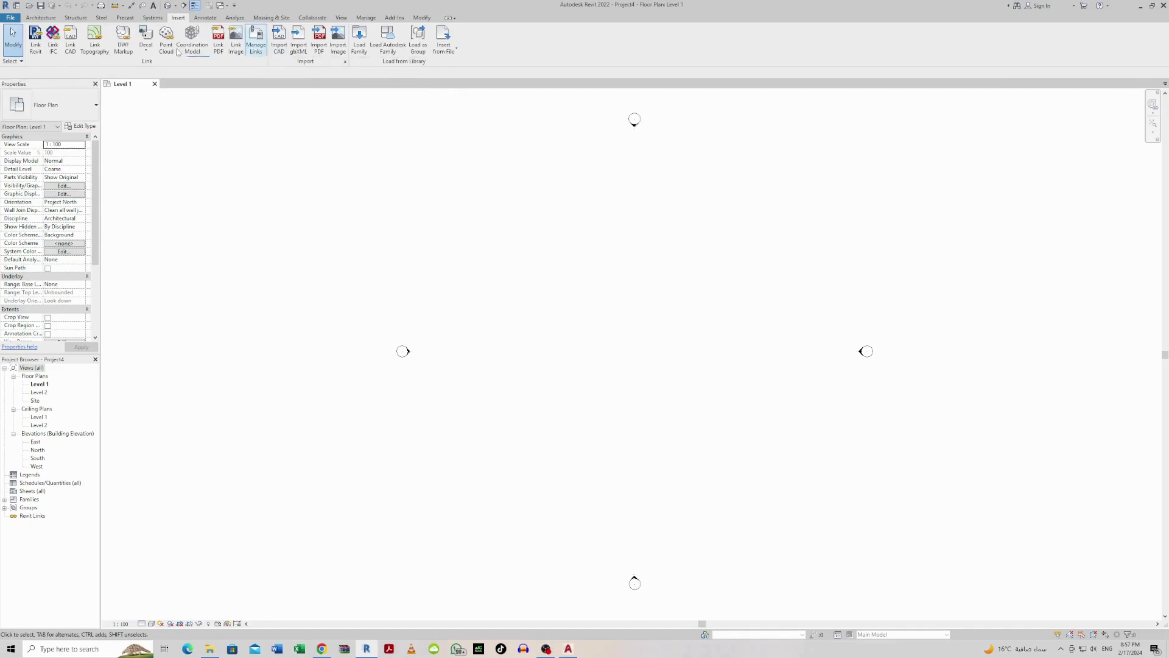
pyautogui.click(71, 38)
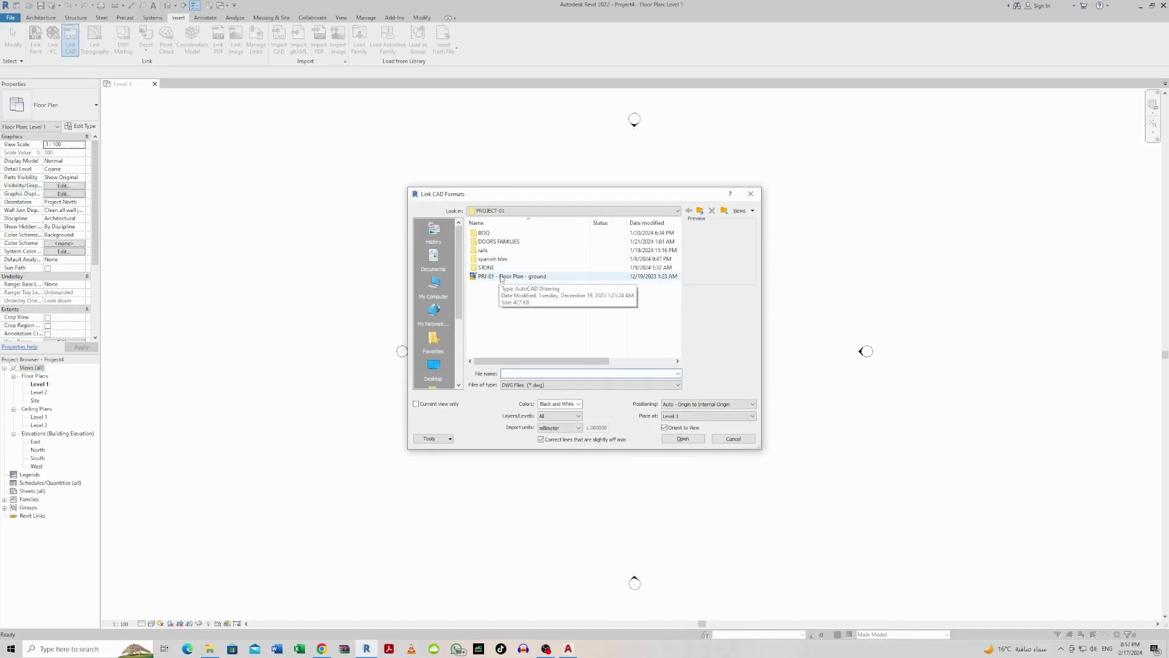
pyautogui.click(502, 277)
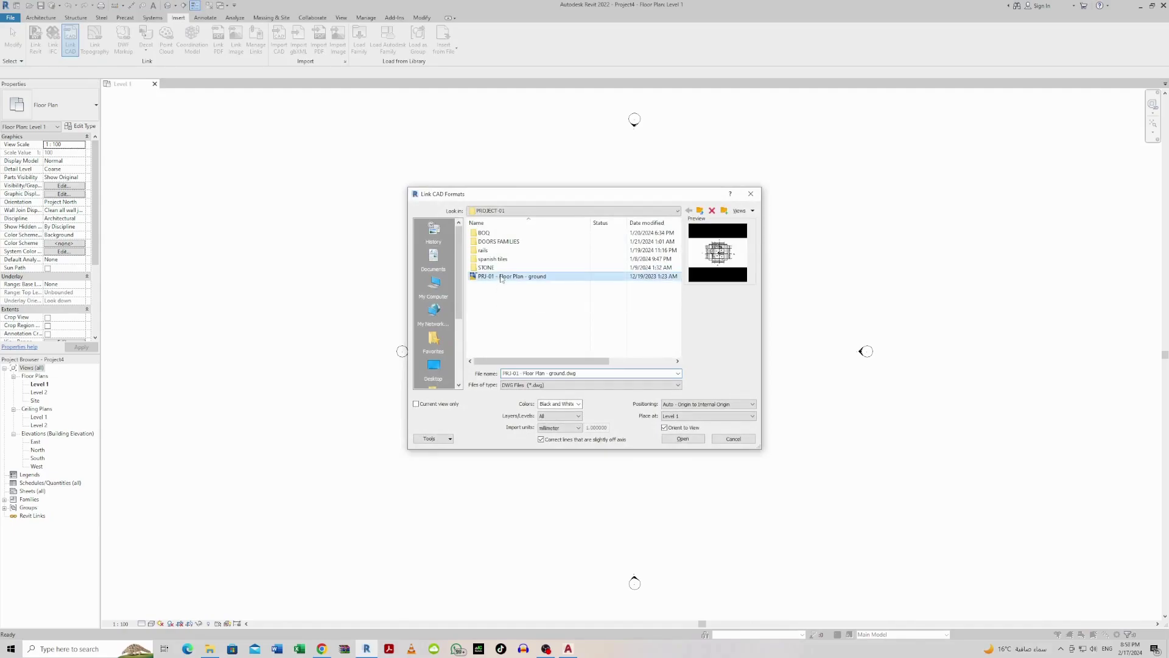
pyautogui.click(578, 405)
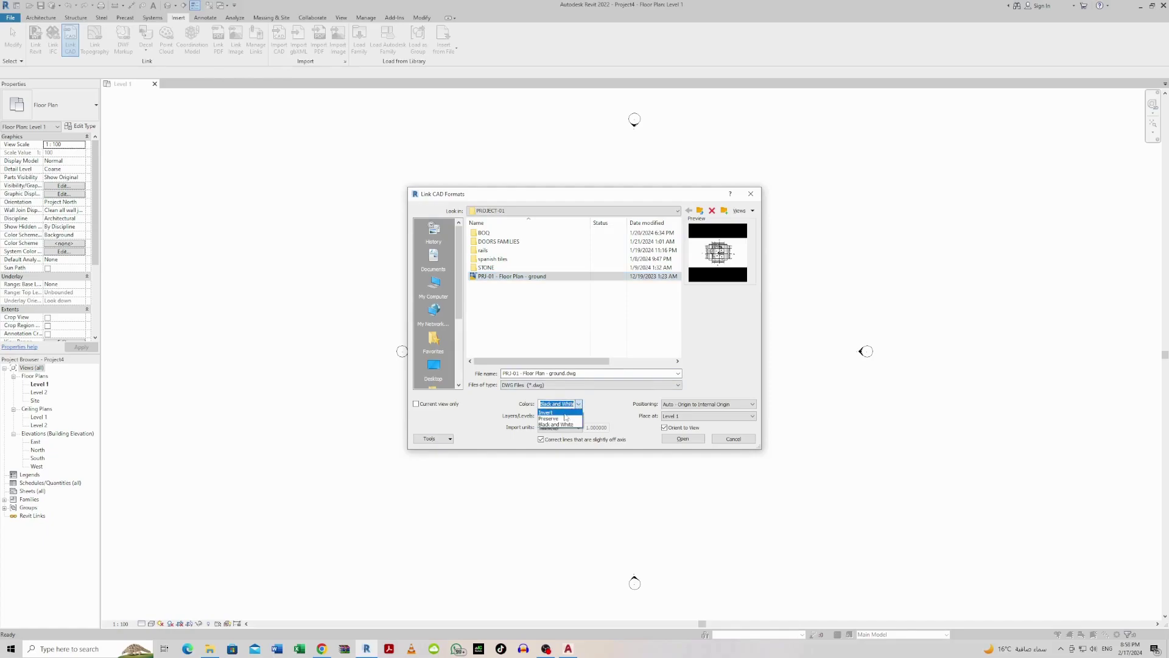
pyautogui.click(568, 424)
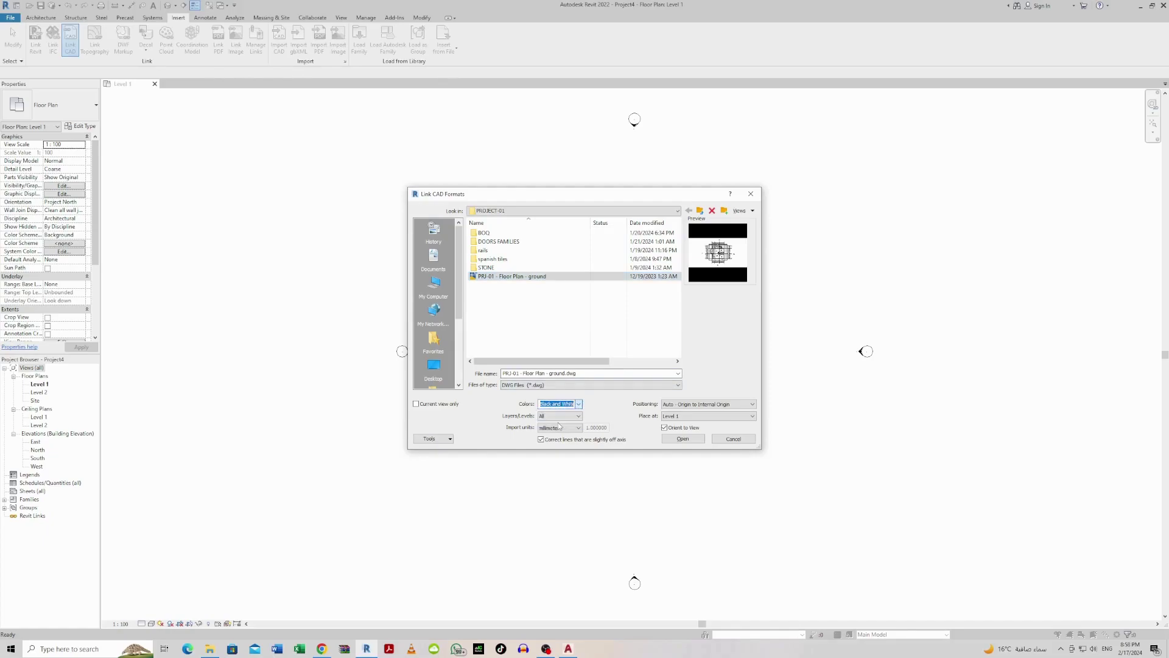
pyautogui.click(577, 418)
pyautogui.click(564, 425)
pyautogui.click(578, 429)
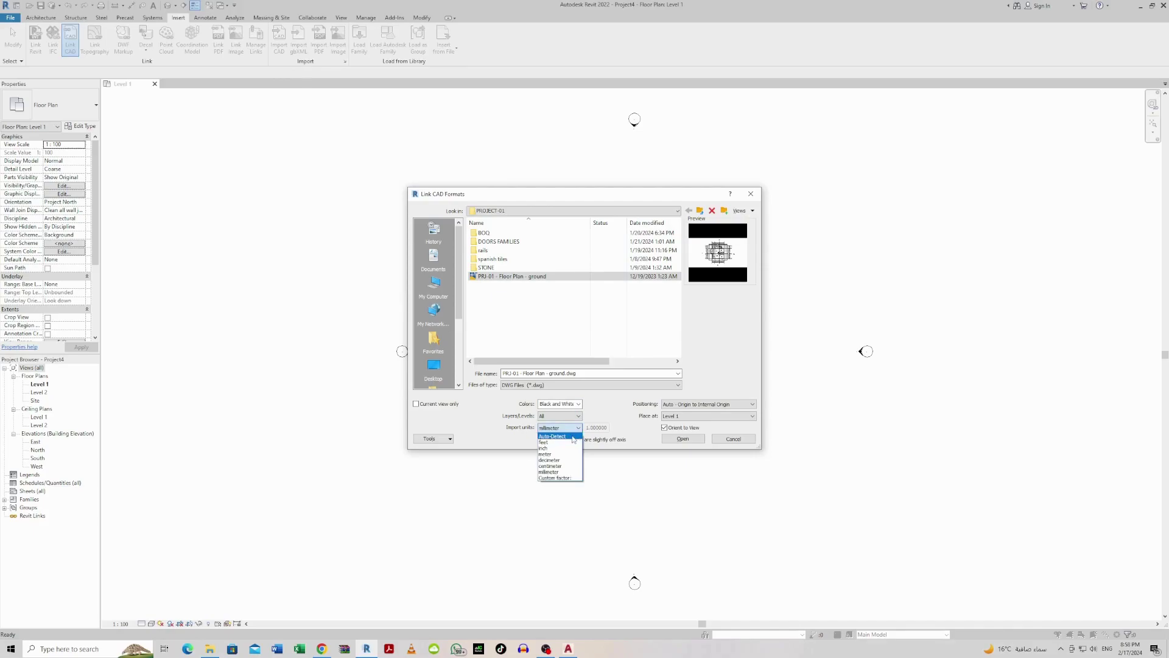
pyautogui.click(561, 472)
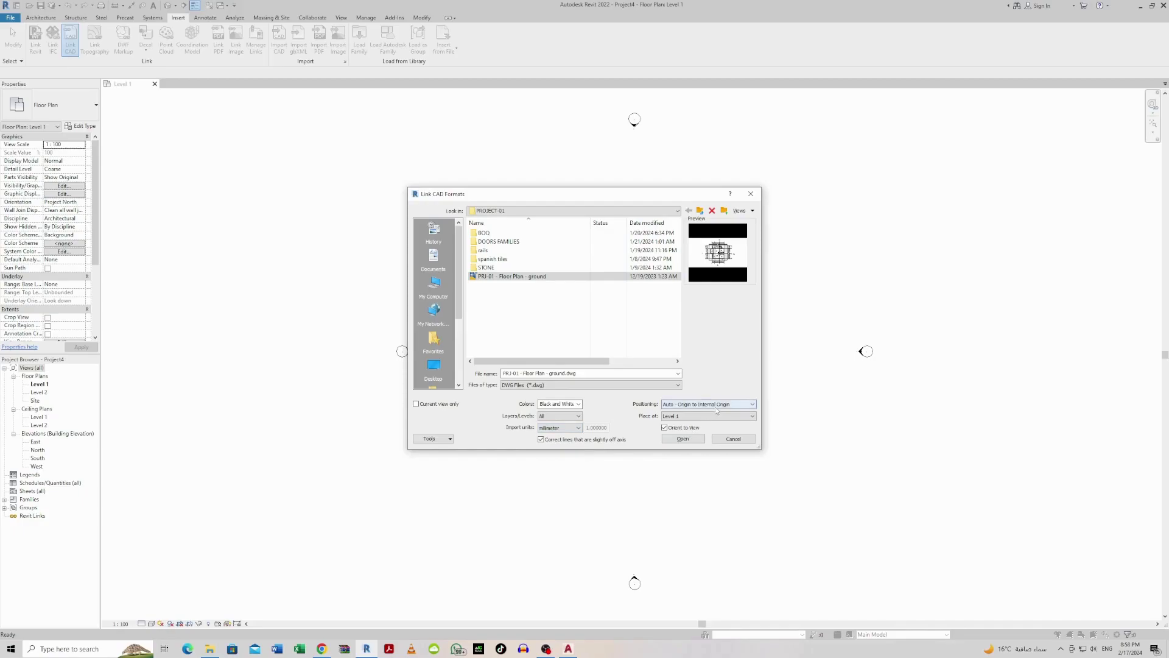
pyautogui.click(682, 439)
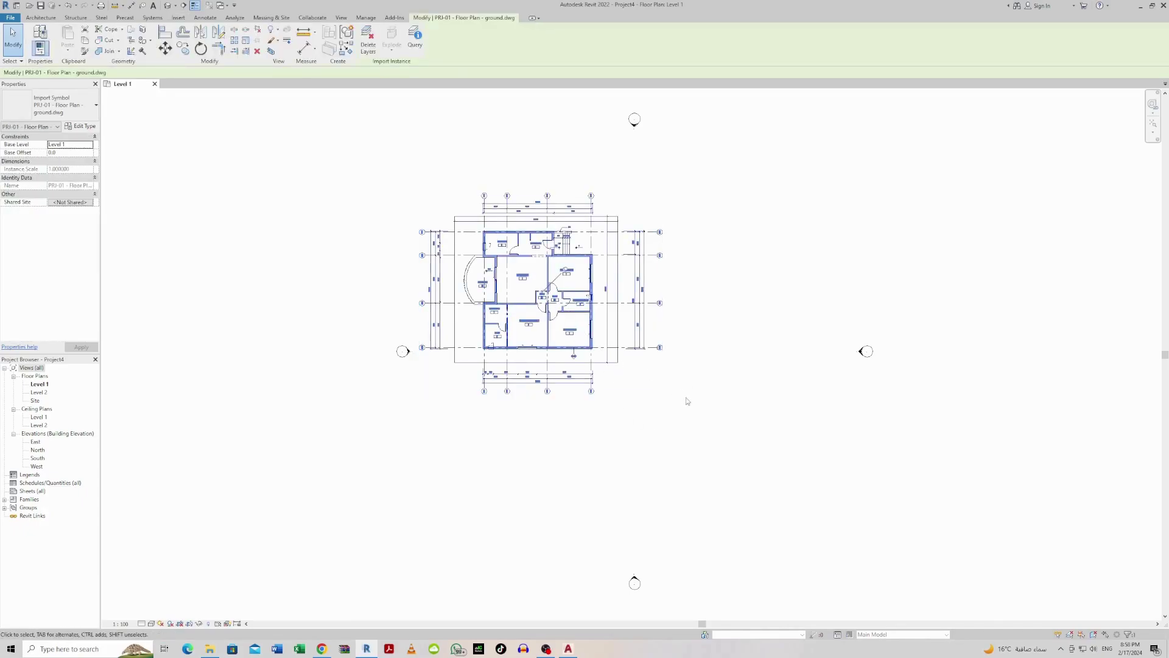
# - Move the linked floor plan to the middle of the area between the four elevation markers
pyautogui.click(566, 271)
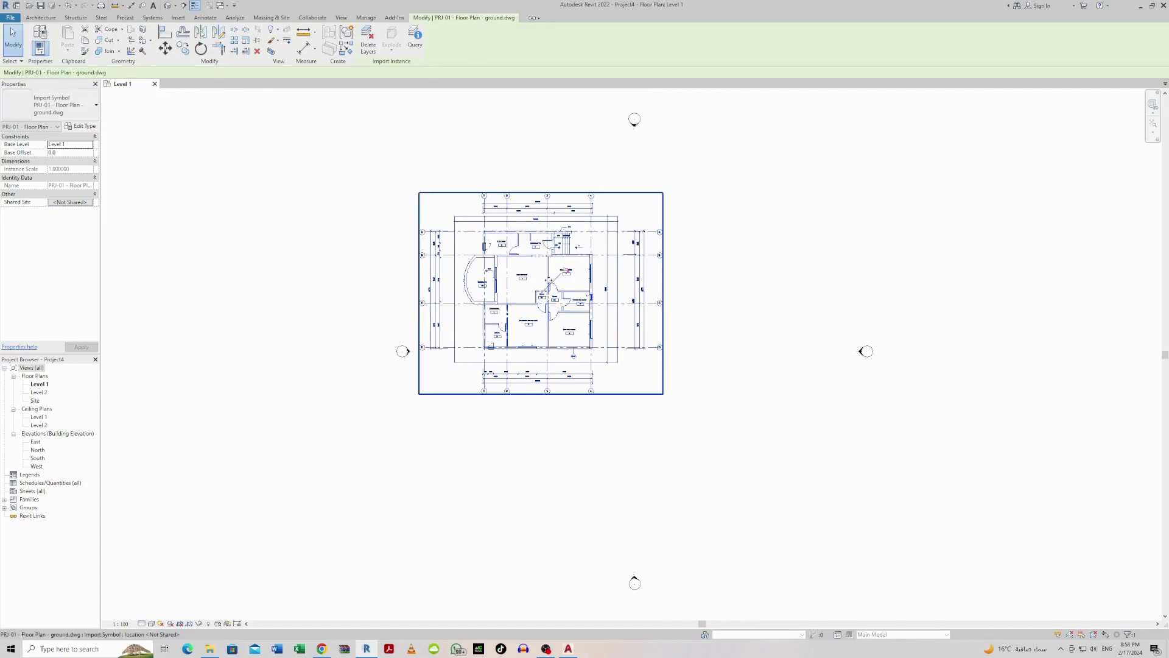
pyautogui.moveTo(566, 271); pyautogui.dragTo(629, 317)
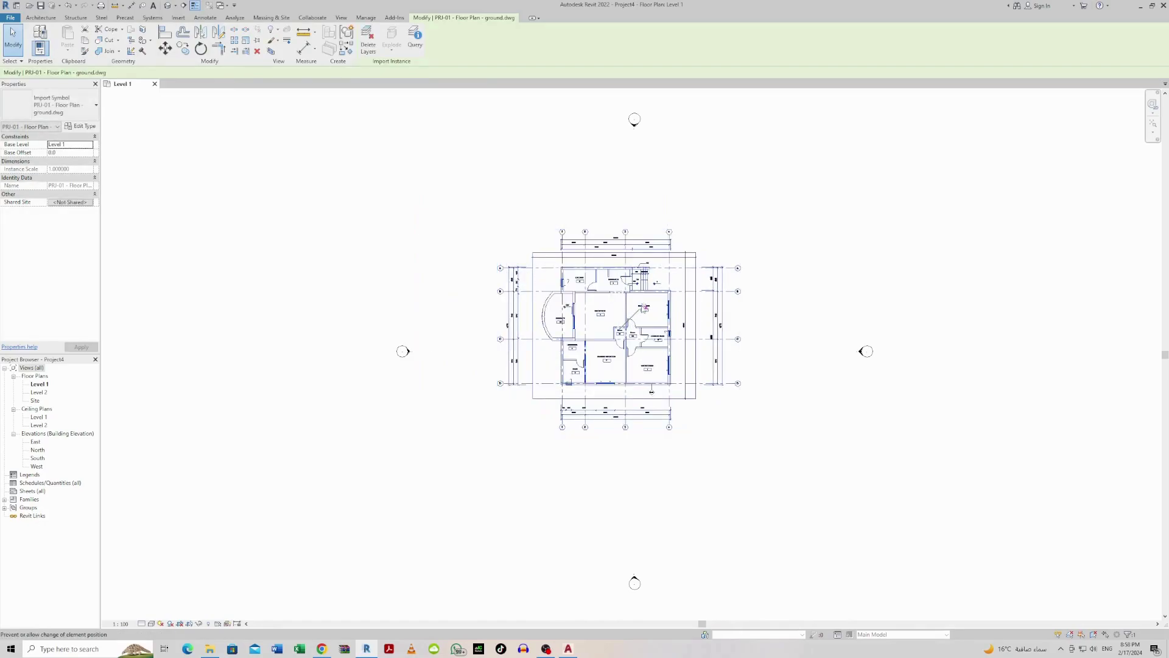
pyautogui.click(780, 360)
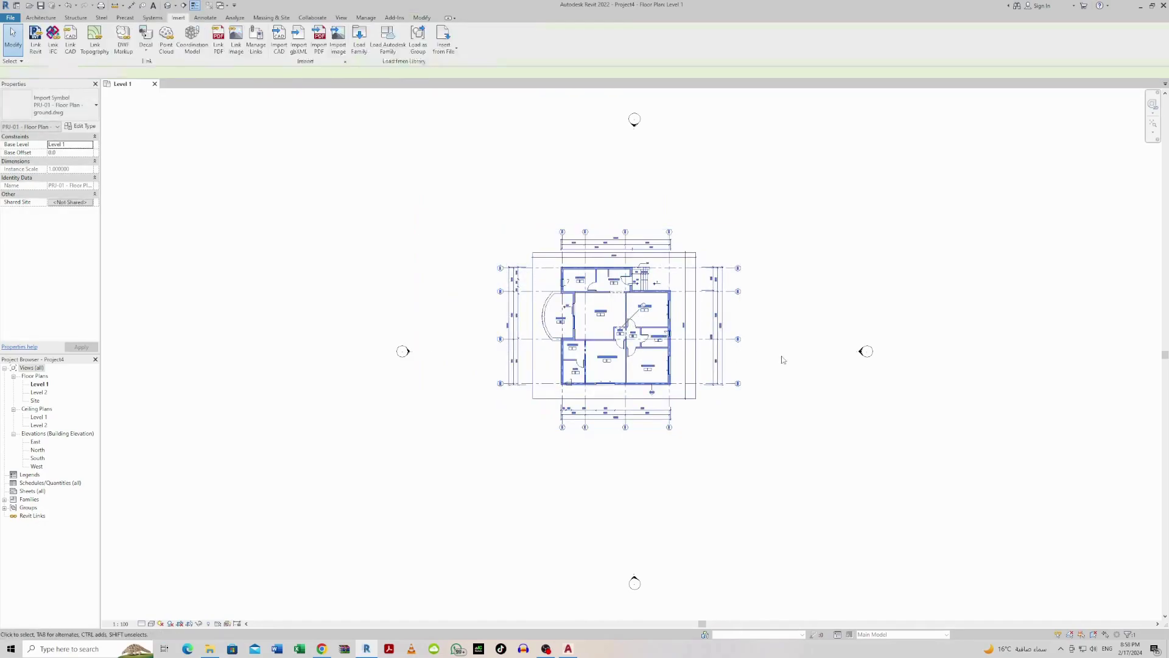
# - Create grids 1 to 4 by picking the four vertical axis lines of the linked plan with Pick Lines
pyautogui.scroll(5, 596, 262)
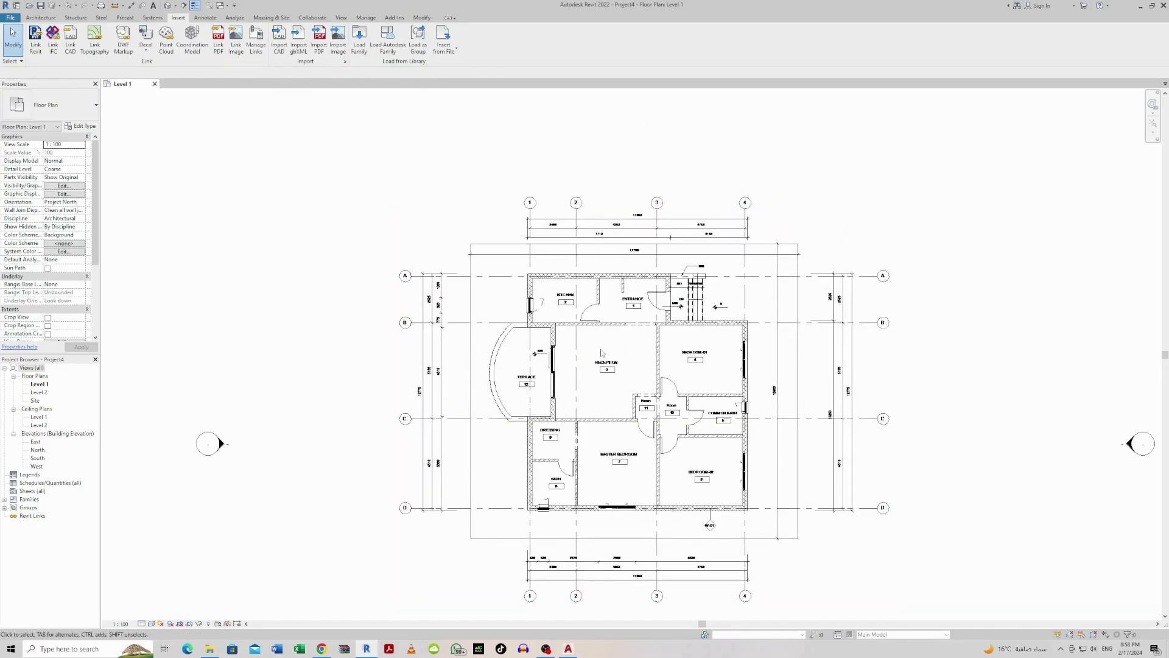
pyautogui.scroll(2, 599, 352)
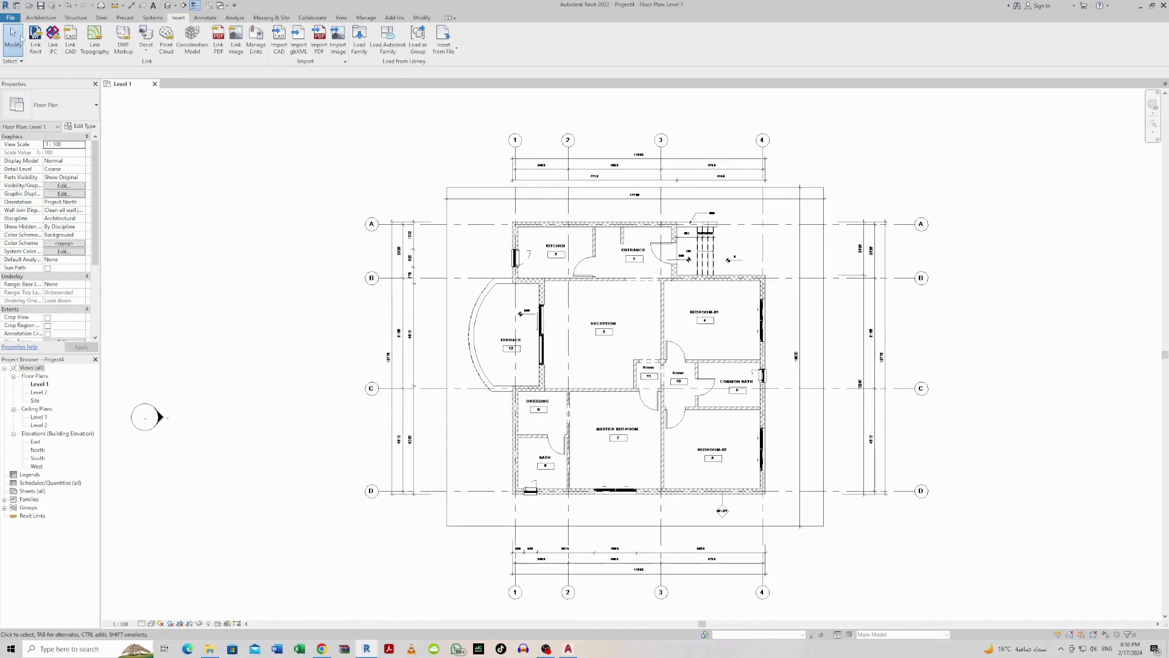
pyautogui.click(43, 17)
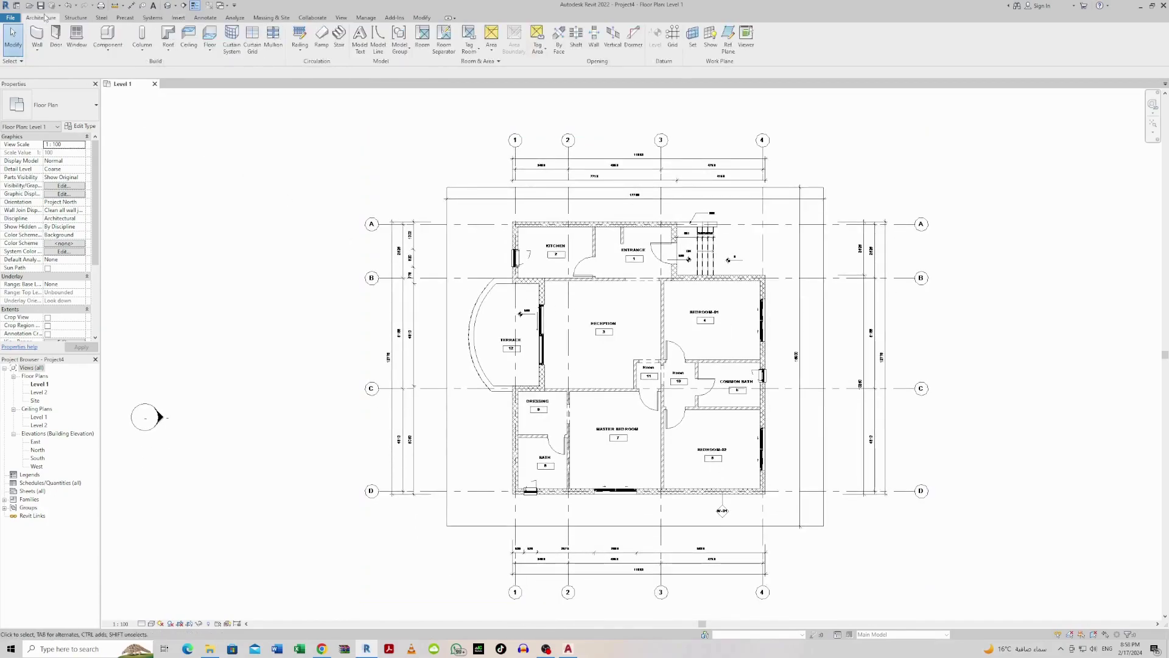
pyautogui.click(672, 36)
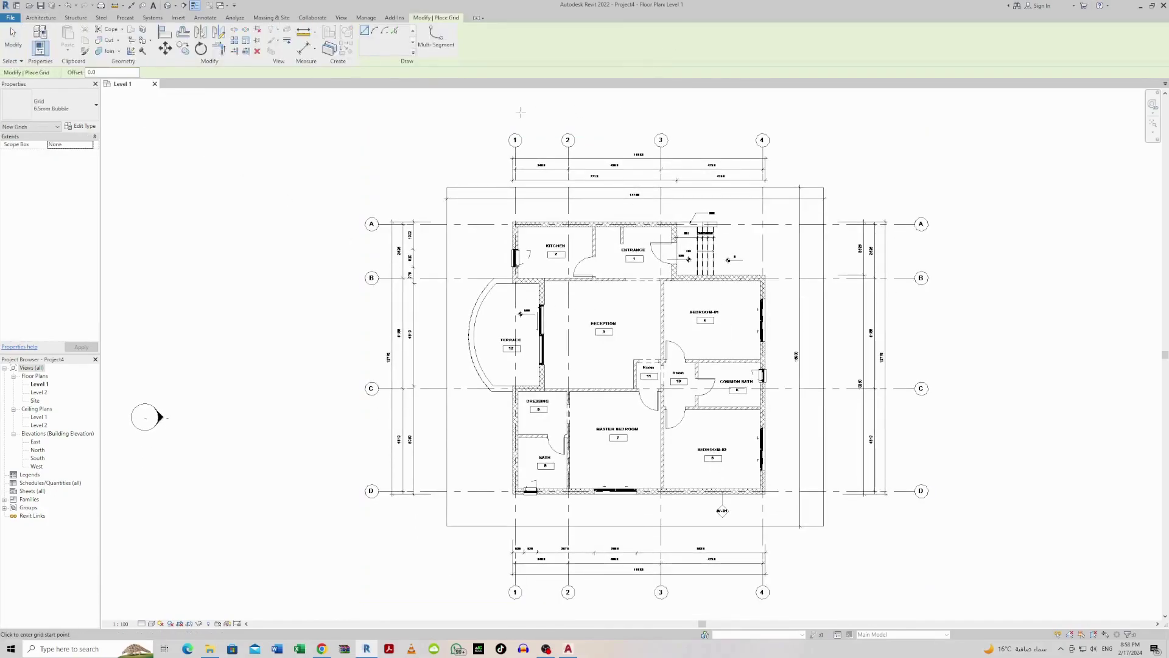
pyautogui.click(397, 32)
pyautogui.click(516, 211)
pyautogui.click(568, 210)
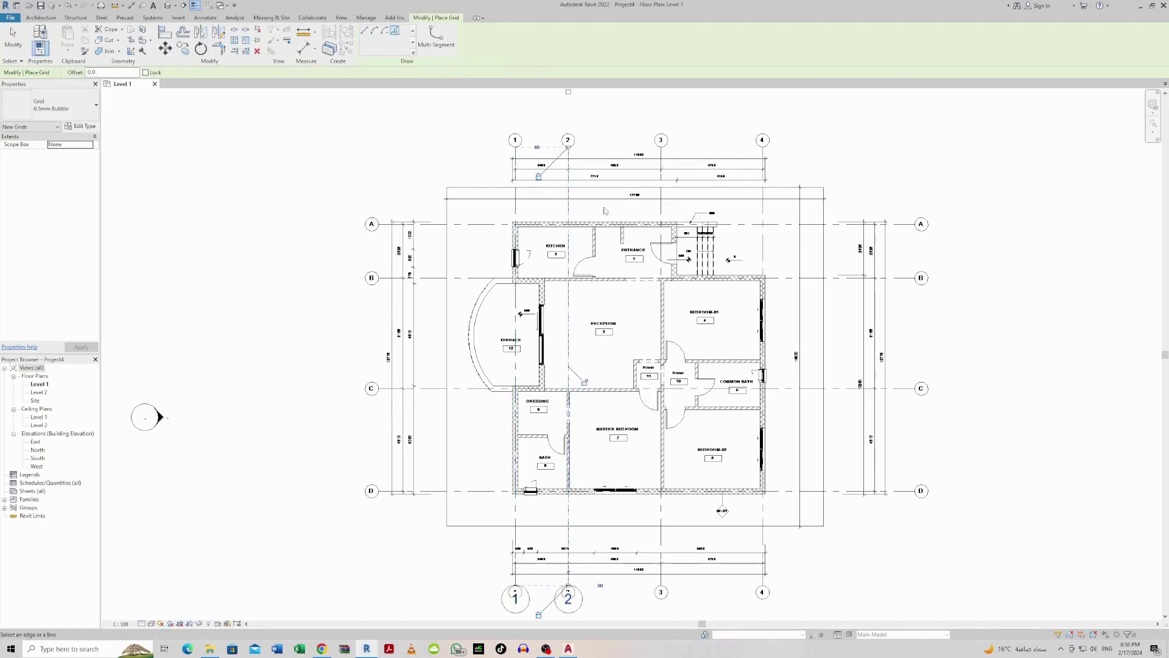
pyautogui.click(661, 213)
pyautogui.click(762, 215)
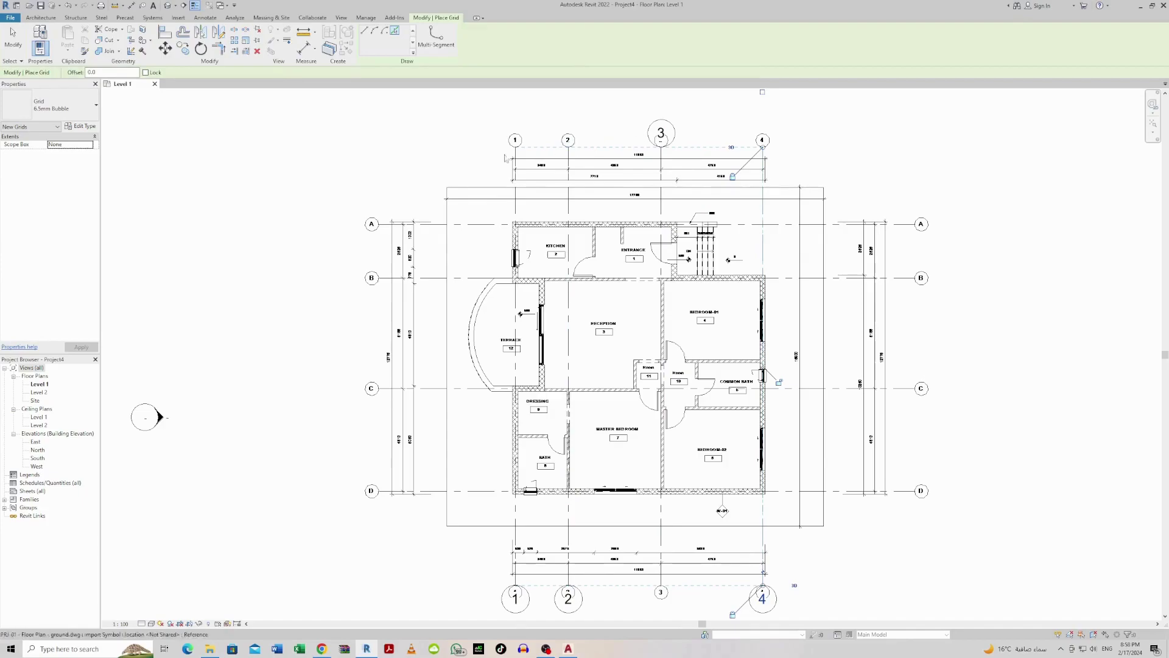
# - Turn on Plan View Symbols End 1 for the 6.5mm Bubble grid type so bubbles show at both ends
pyautogui.click(82, 127)
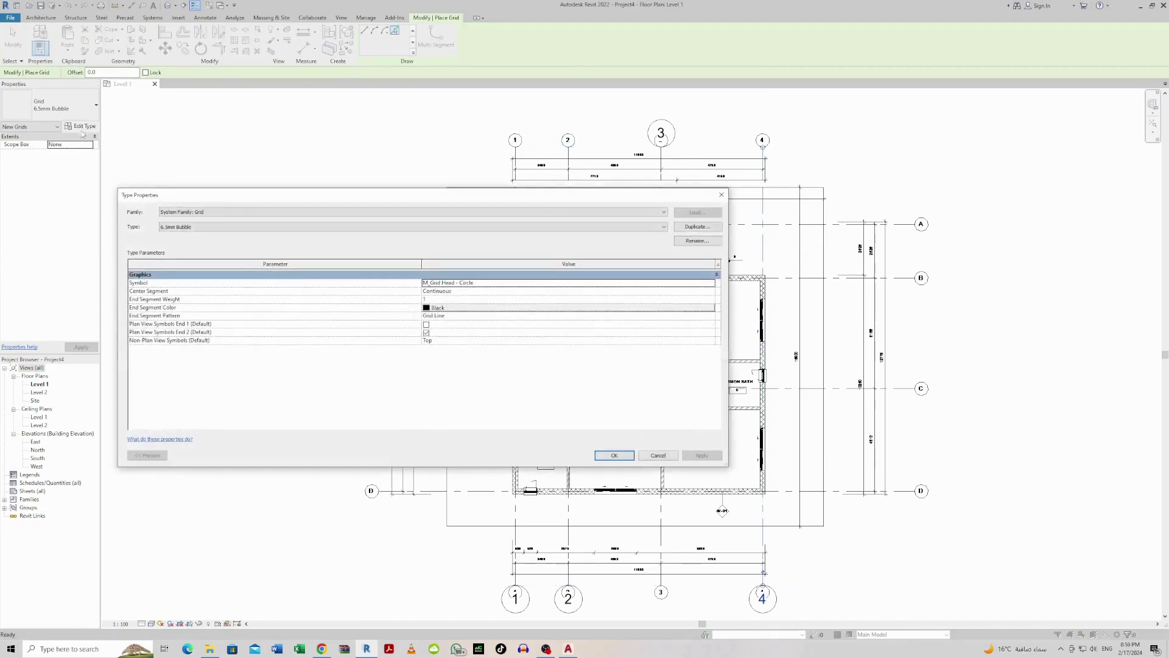
pyautogui.click(427, 324)
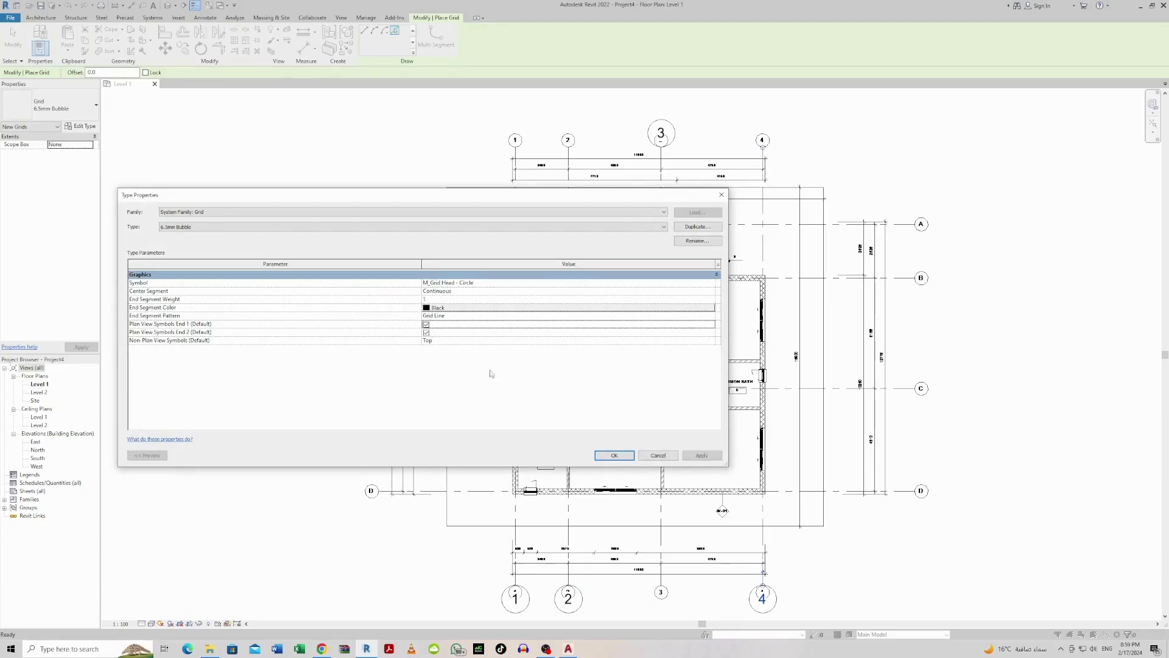
pyautogui.click(603, 456)
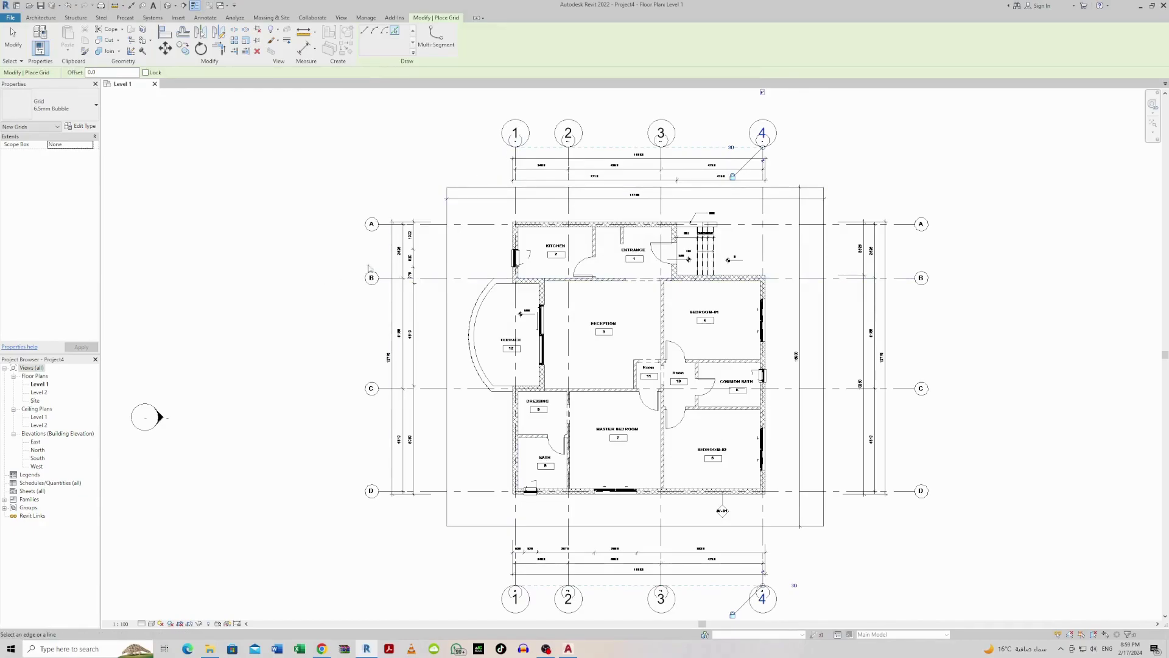
# - Create a grid on the plan's uppermost horizontal axis line and rename it A
pyautogui.click(437, 225)
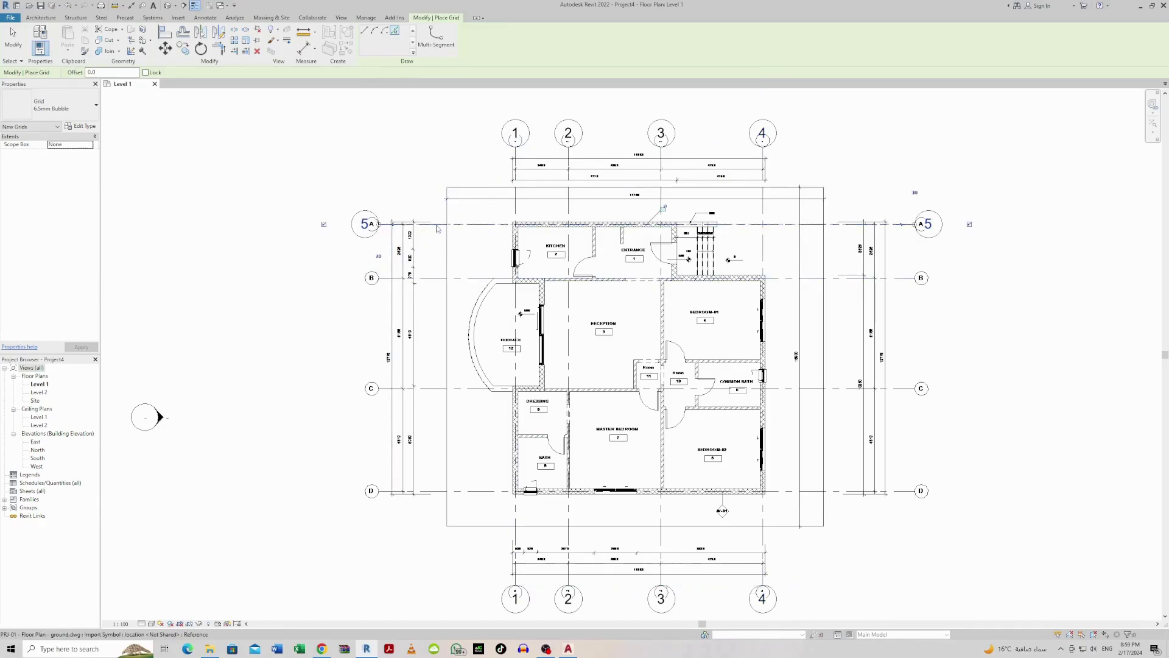
pyautogui.click(367, 224)
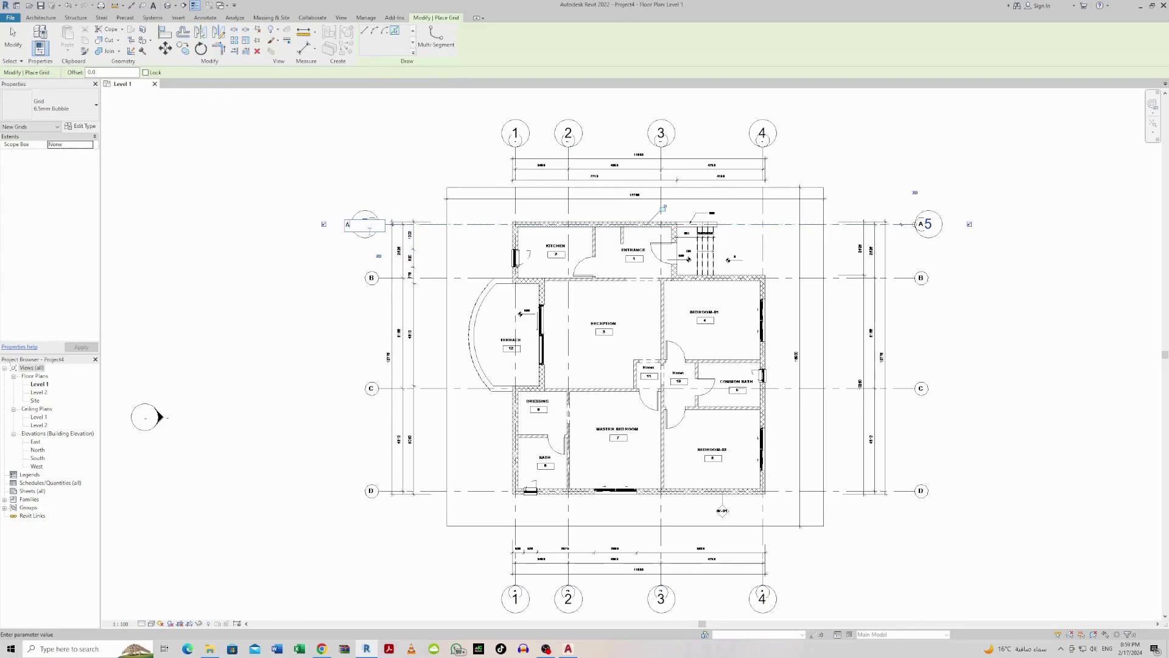
pyautogui.press('Return')
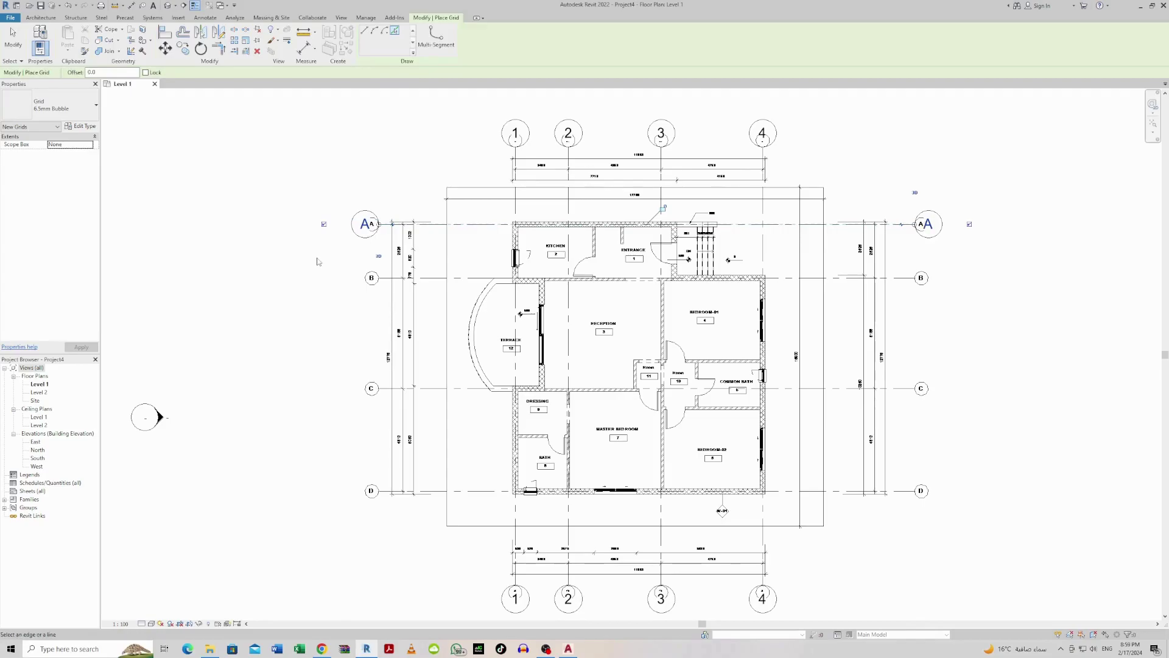
# - Create grids B, C and D by picking the three remaining horizontal axis lines, and finish the Grid command
pyautogui.click(427, 279)
pyautogui.click(432, 388)
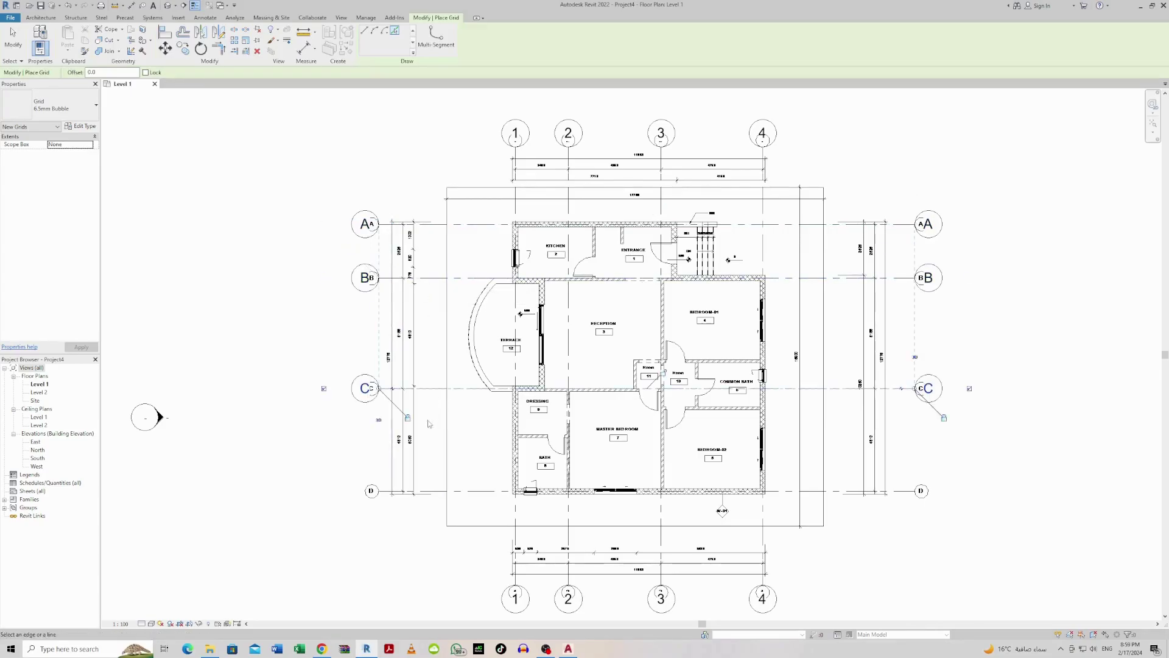
pyautogui.click(439, 494)
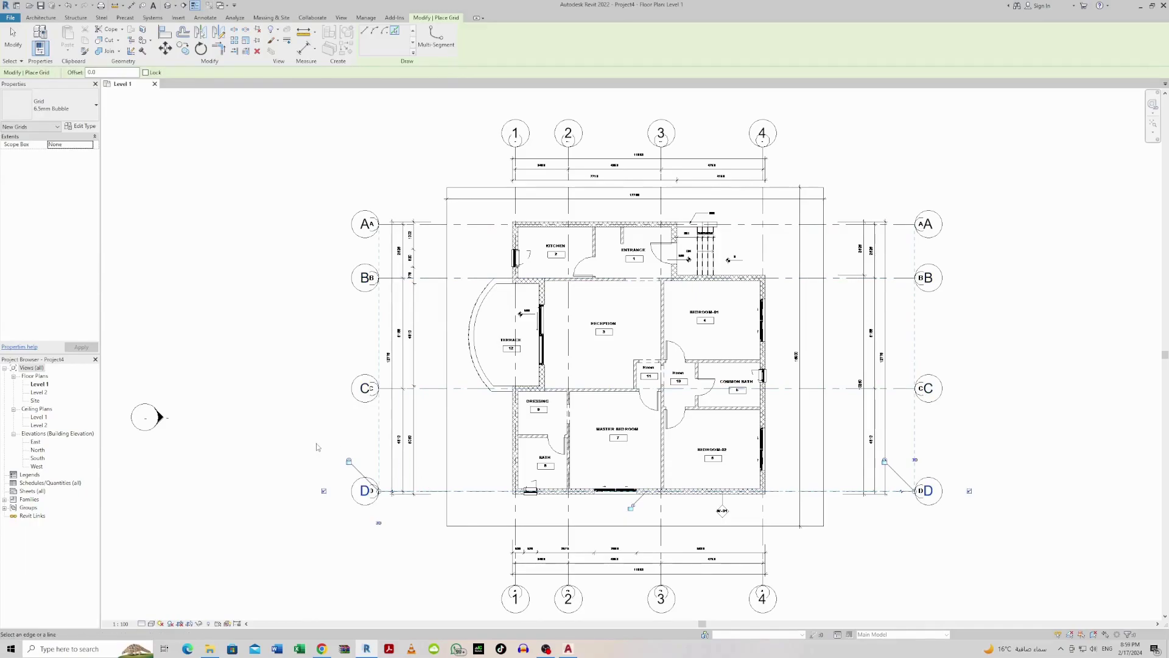
pyautogui.press('Escape')
pyautogui.press('Escape')
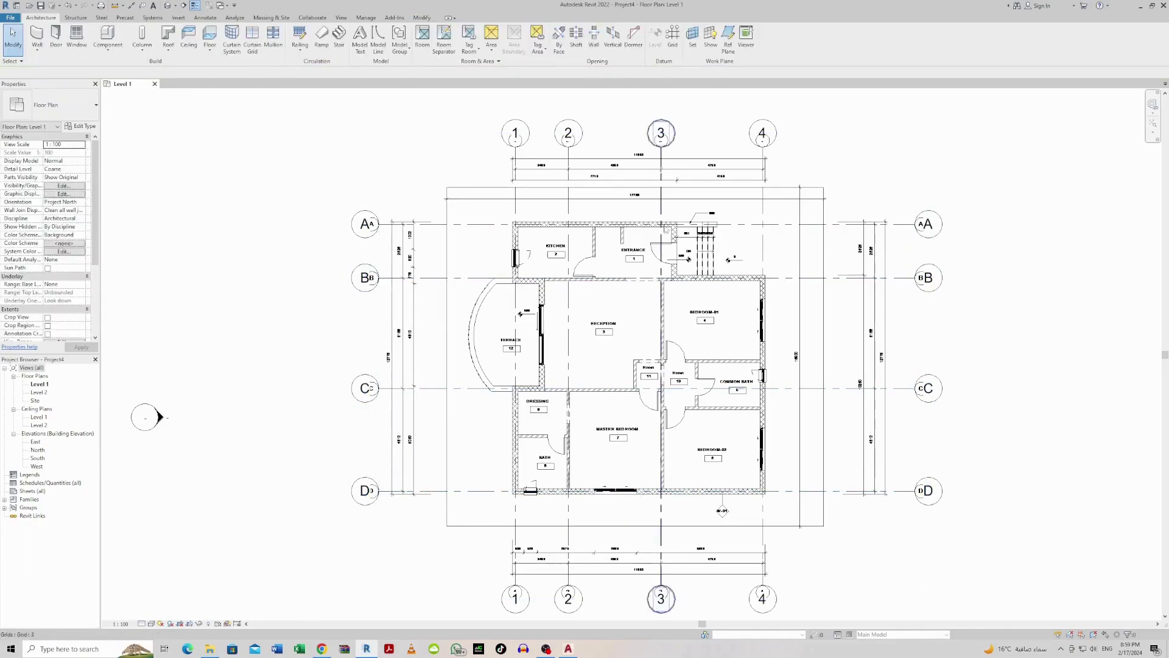
# - Measure the thickness of the exterior wall above the kitchen with an aligned dimension, and delete that dimension
pyautogui.scroll(3, 650, 223)
pyautogui.scroll(3, 505, 281)
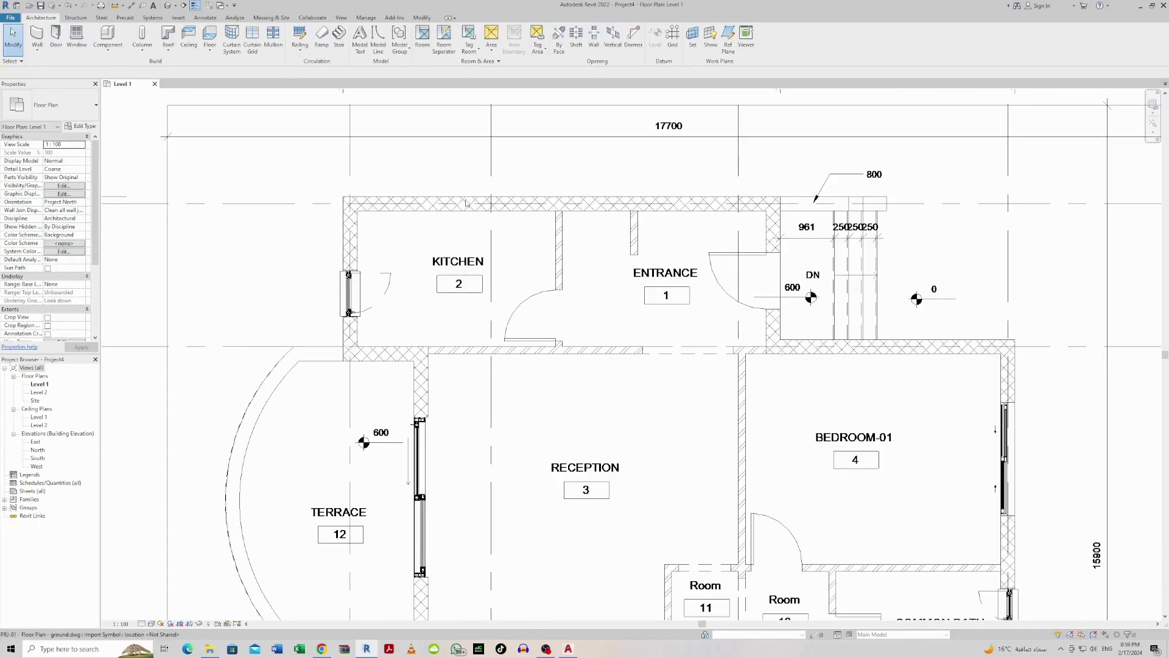
pyautogui.scroll(2, 466, 203)
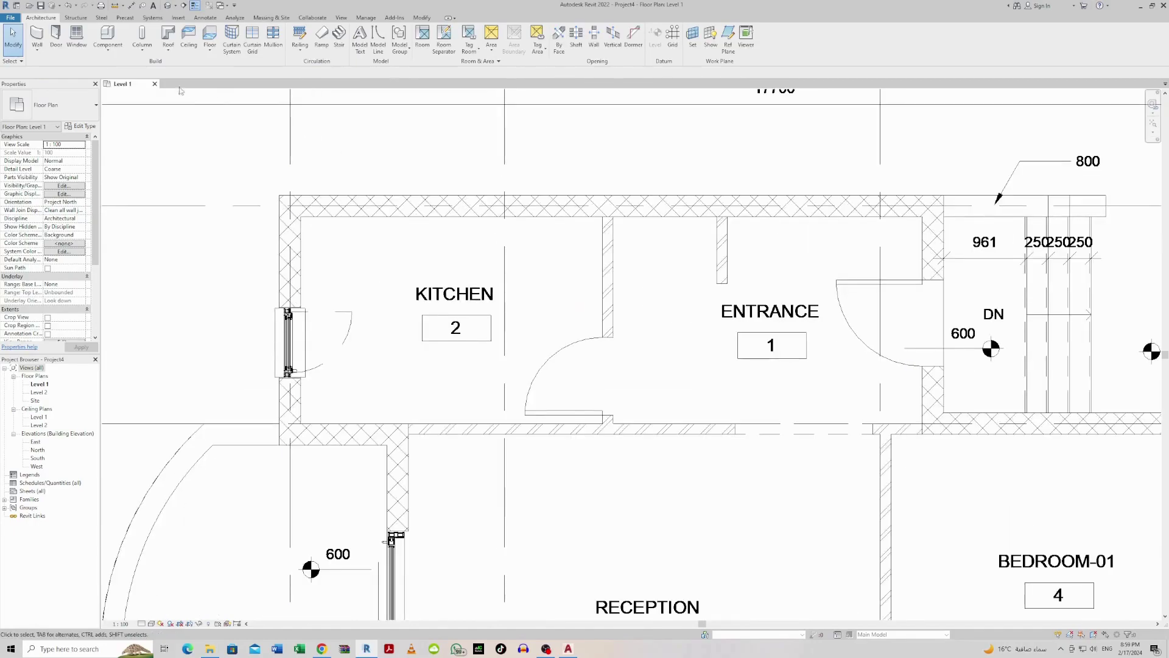
pyautogui.click(131, 6)
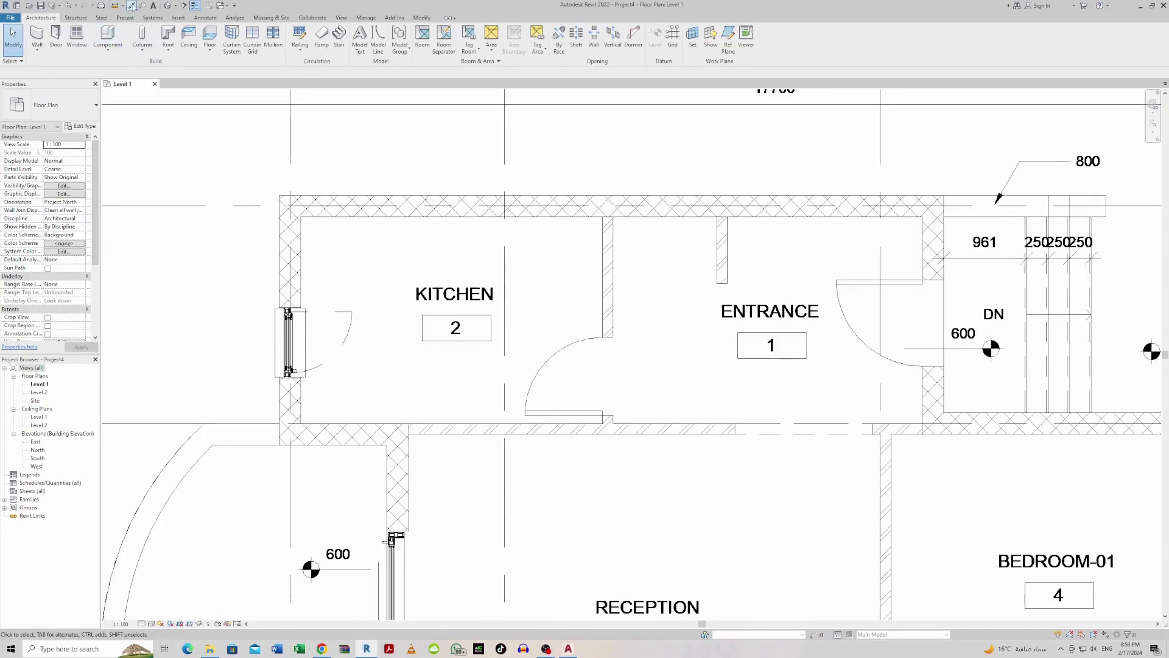
pyautogui.click(400, 196)
pyautogui.click(399, 217)
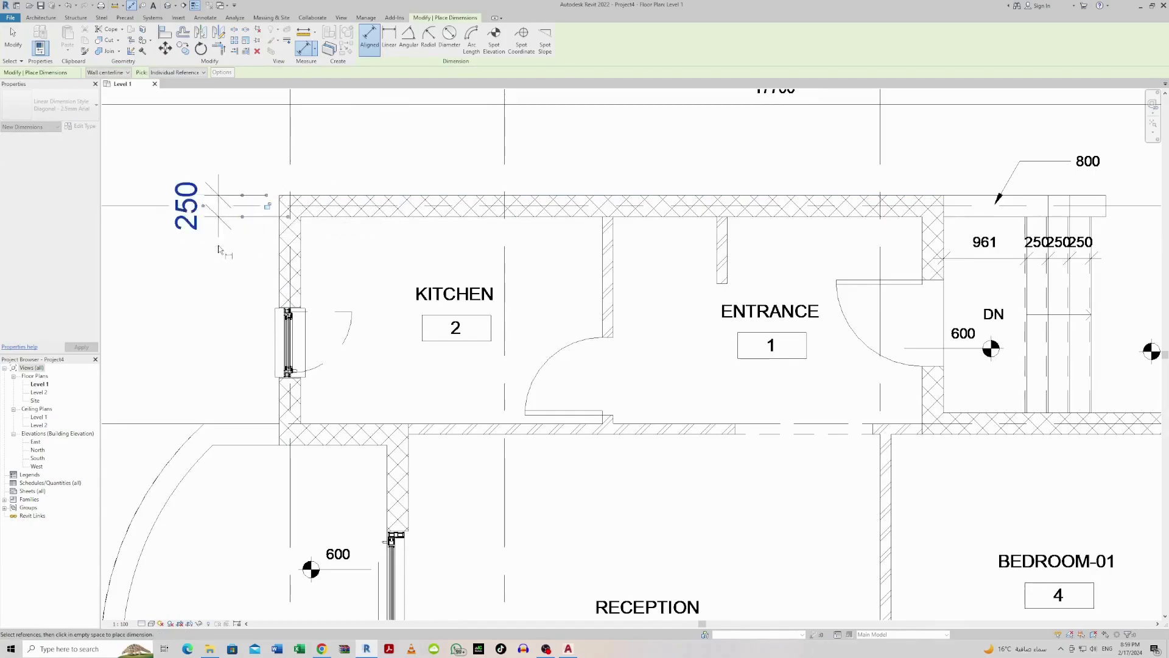
pyautogui.click(219, 250)
pyautogui.press('Escape')
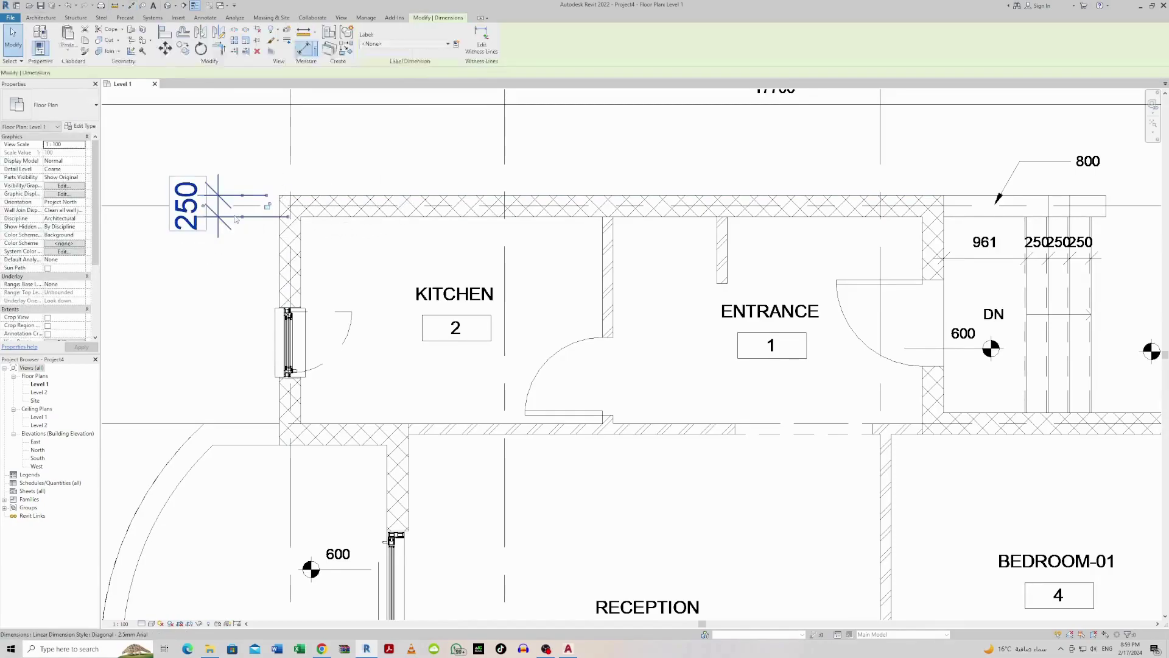
pyautogui.press('Delete')
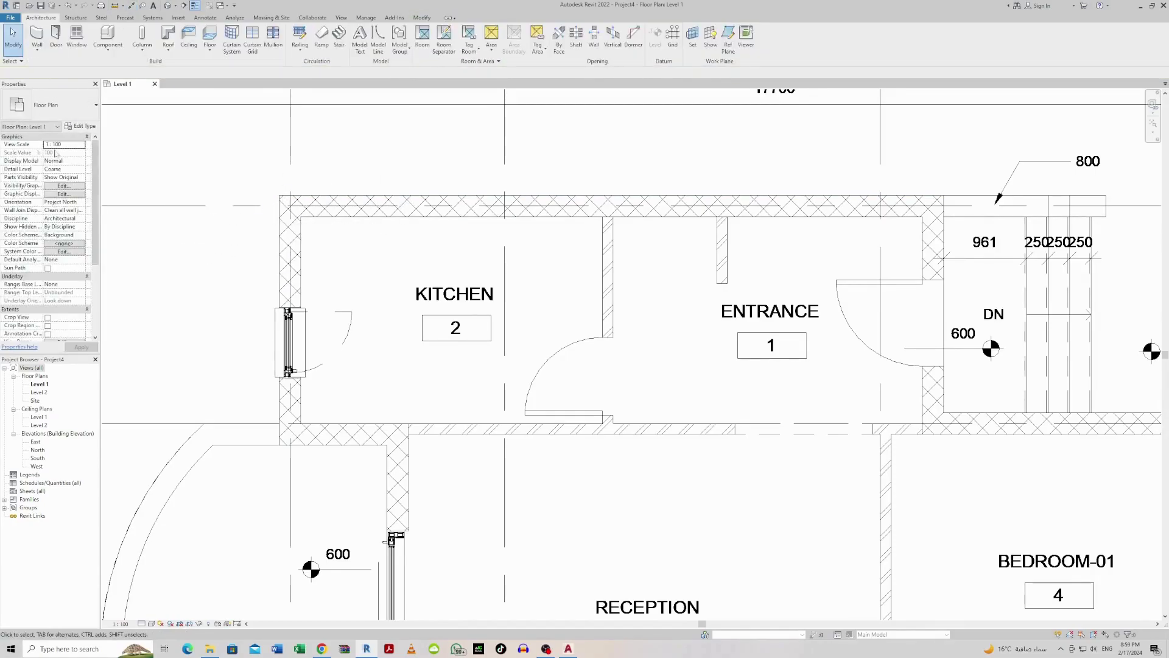
# - Start an architectural wall and duplicate the Generic - 200mm basic wall type as Generic - 250mm
pyautogui.click(37, 35)
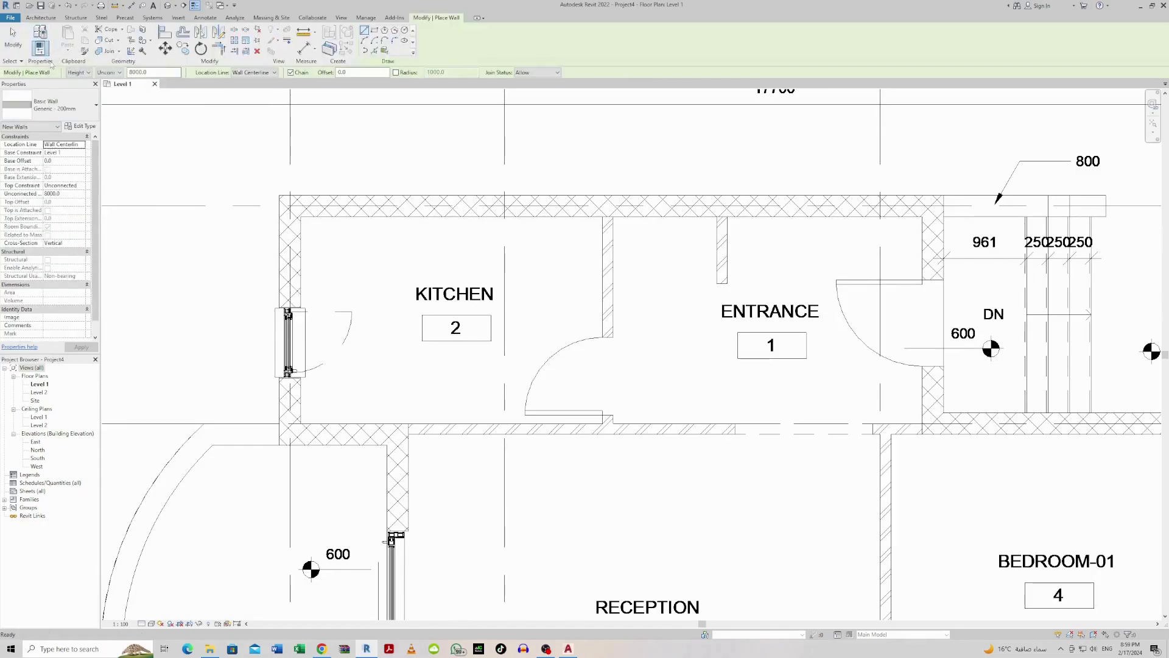
pyautogui.click(85, 127)
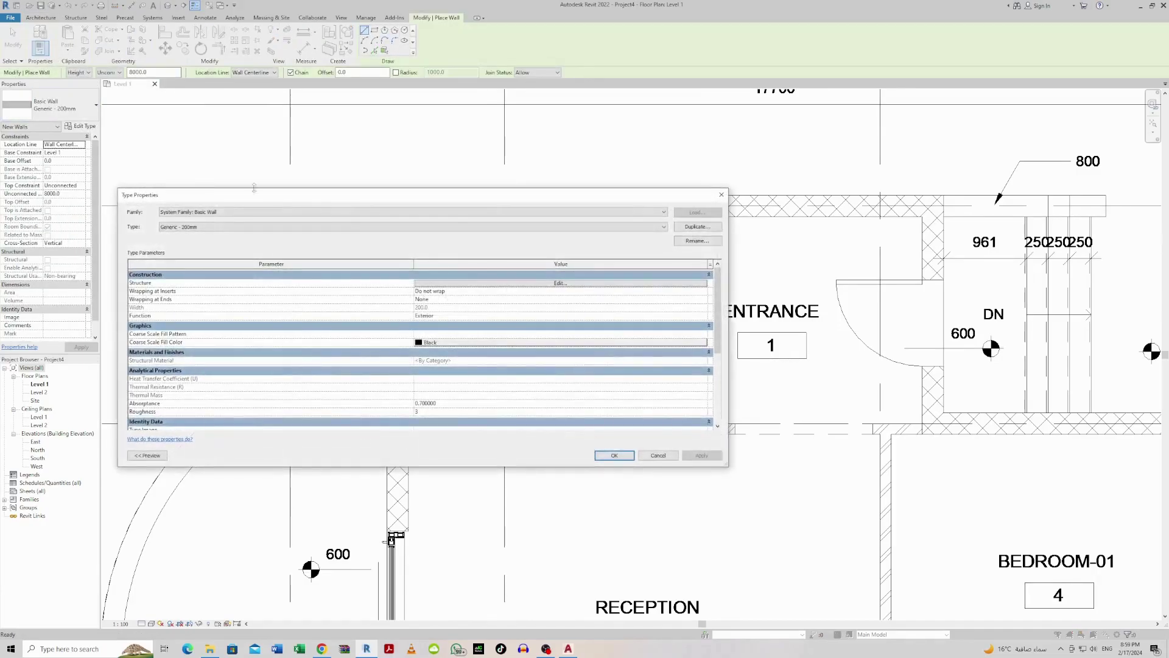
pyautogui.click(685, 229)
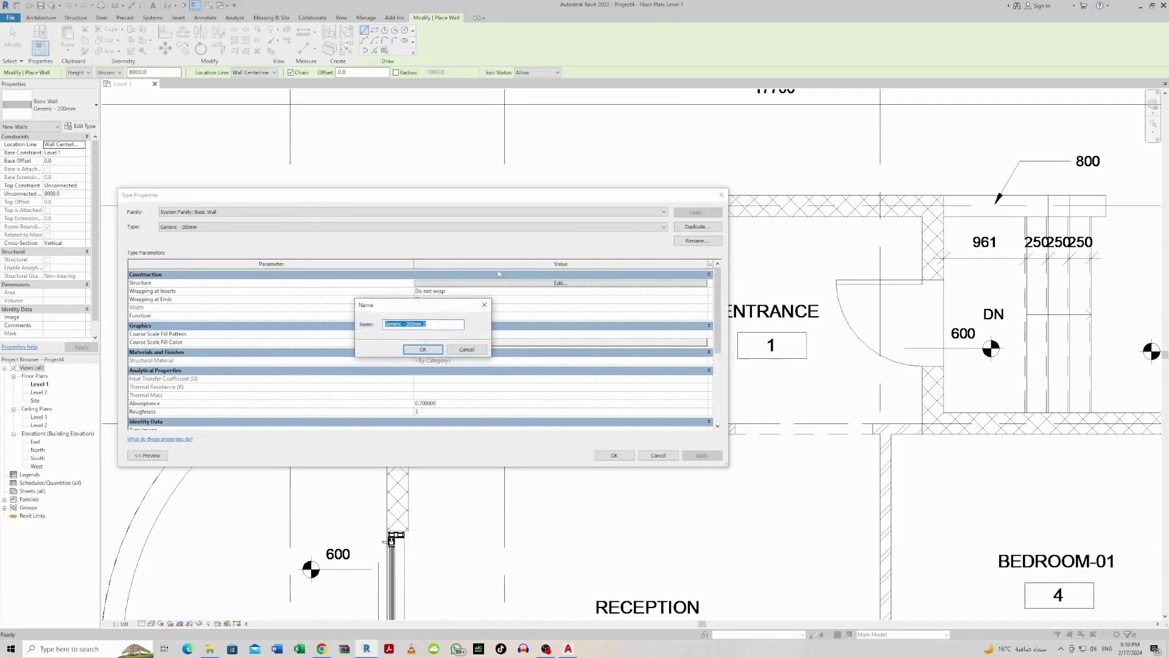
pyautogui.click(411, 324)
pyautogui.click(429, 352)
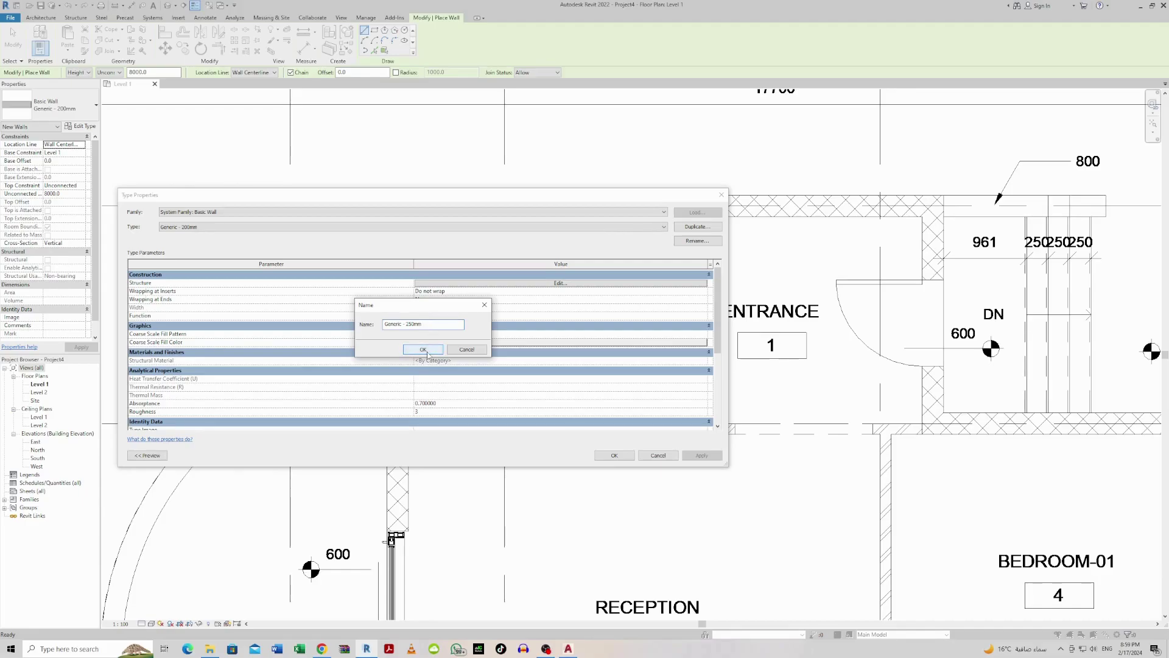
# - Set the structure layer thickness of the Generic - 250mm wall type to 250 and accept the type changes
pyautogui.click(559, 283)
pyautogui.click(418, 282)
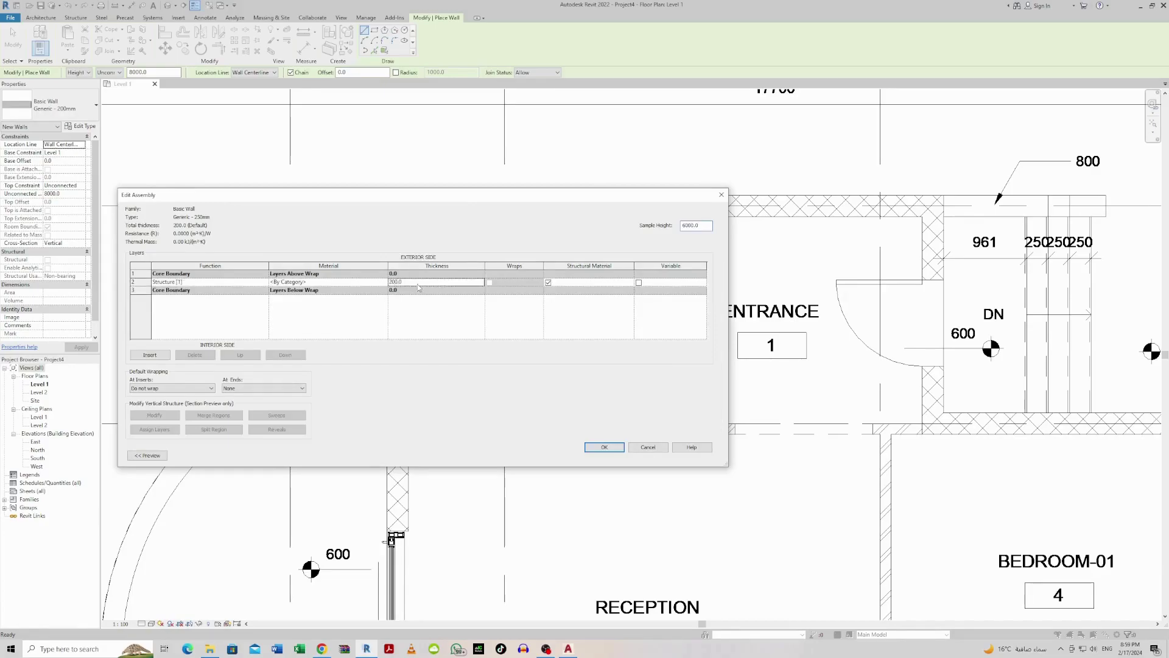
pyautogui.write('250')
pyautogui.click(604, 447)
pyautogui.click(606, 453)
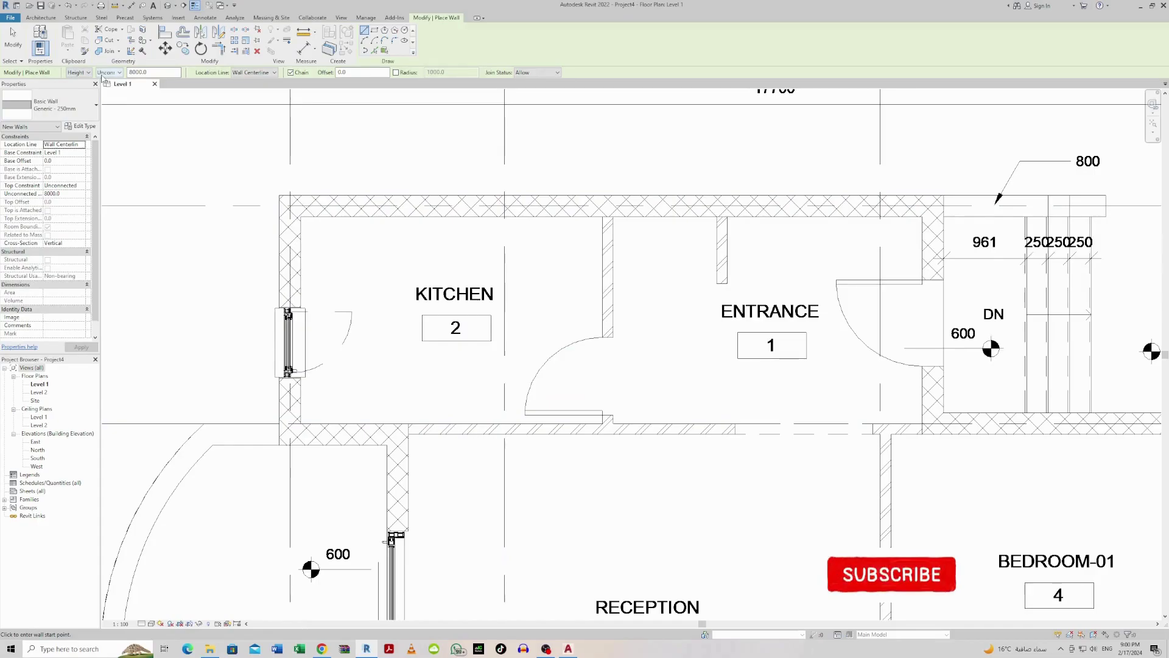
# - Set the new walls' height up to Level 2 and their location line to Finish Face: Exterior
pyautogui.click(79, 73)
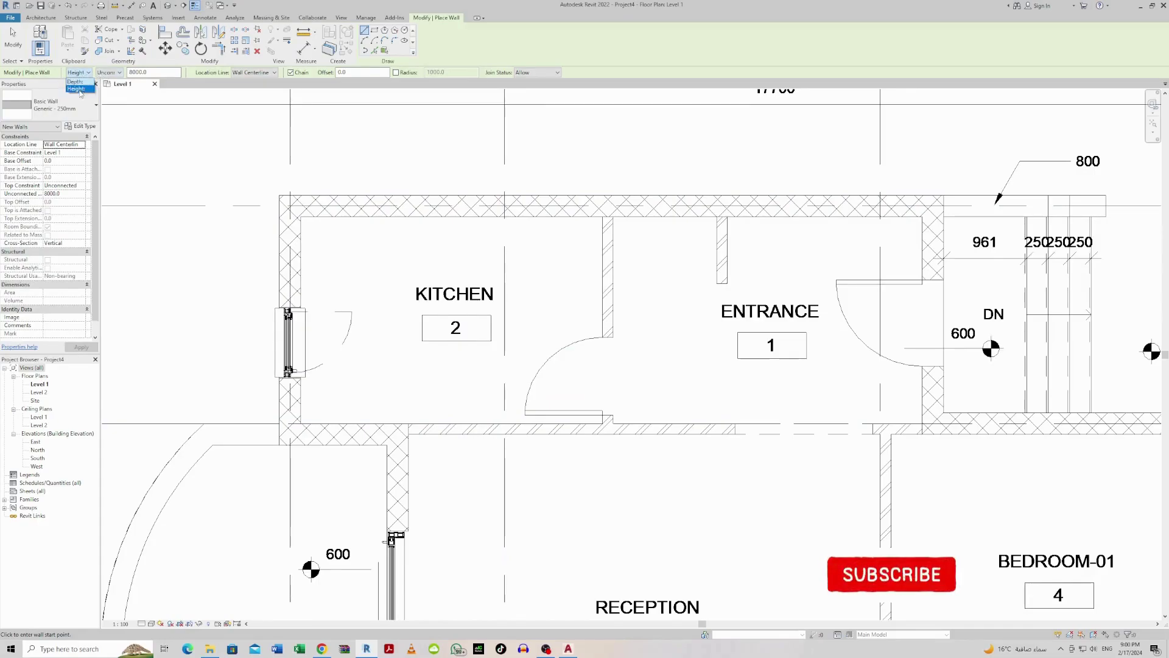
pyautogui.click(83, 89)
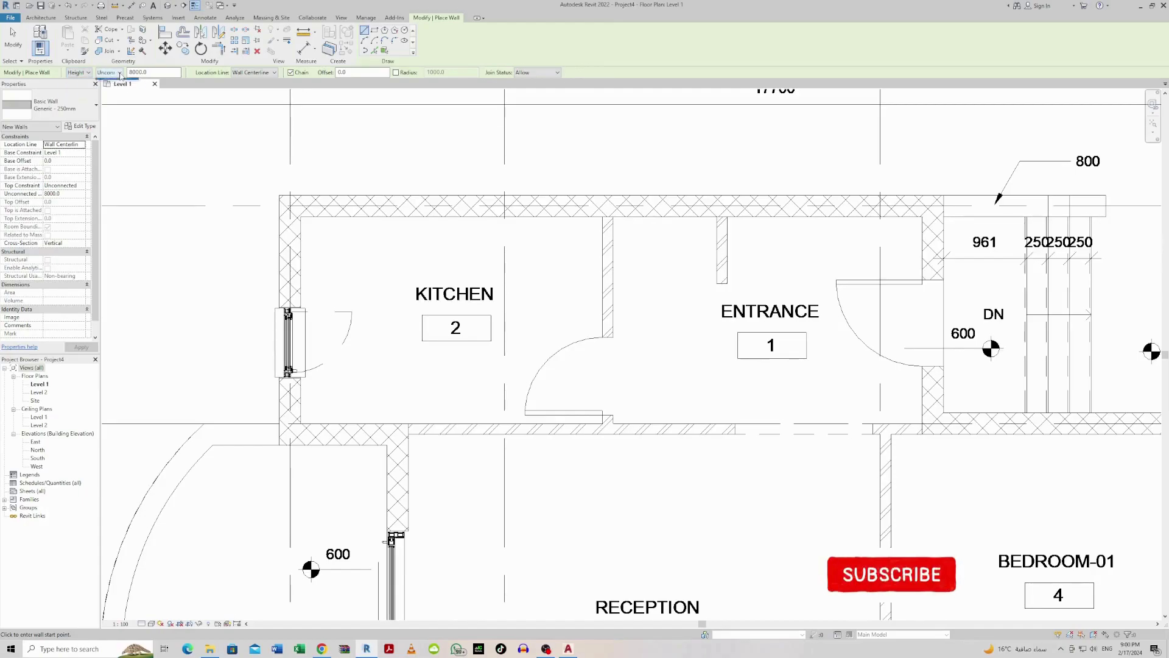
pyautogui.click(120, 74)
pyautogui.click(114, 88)
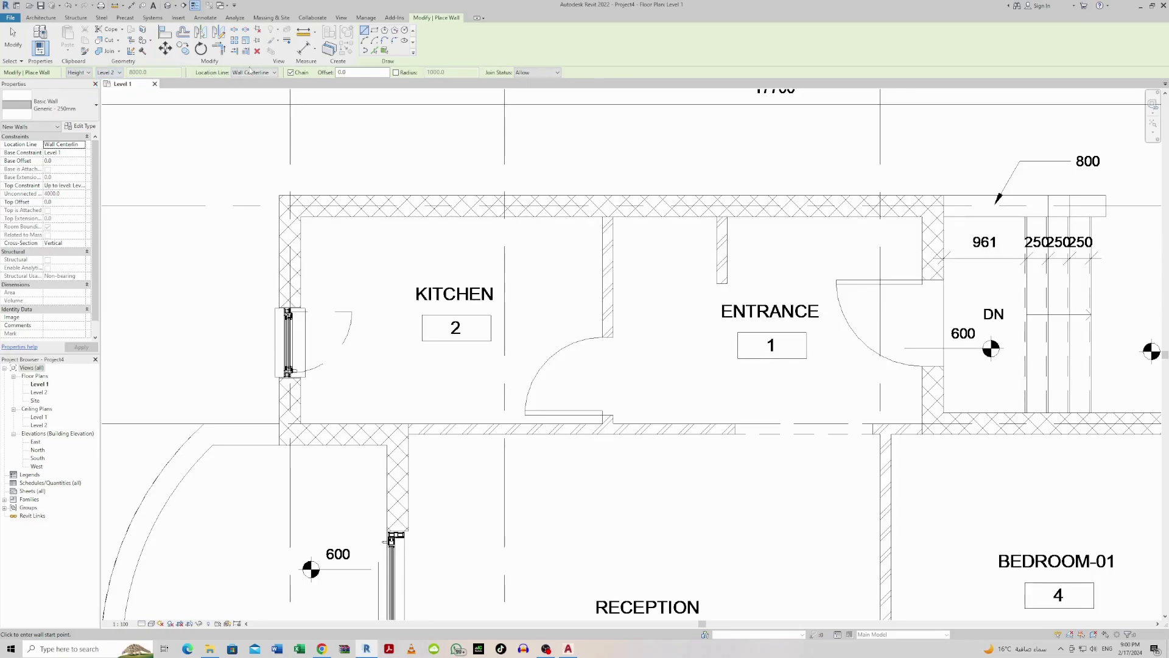
pyautogui.click(274, 73)
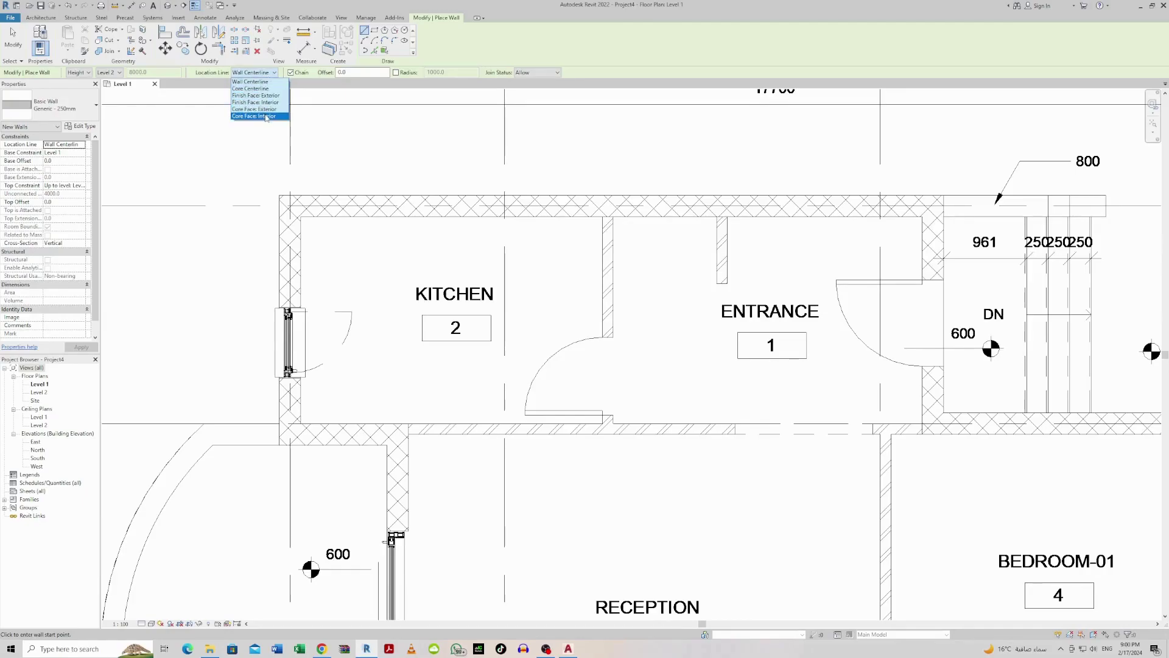
pyautogui.click(268, 96)
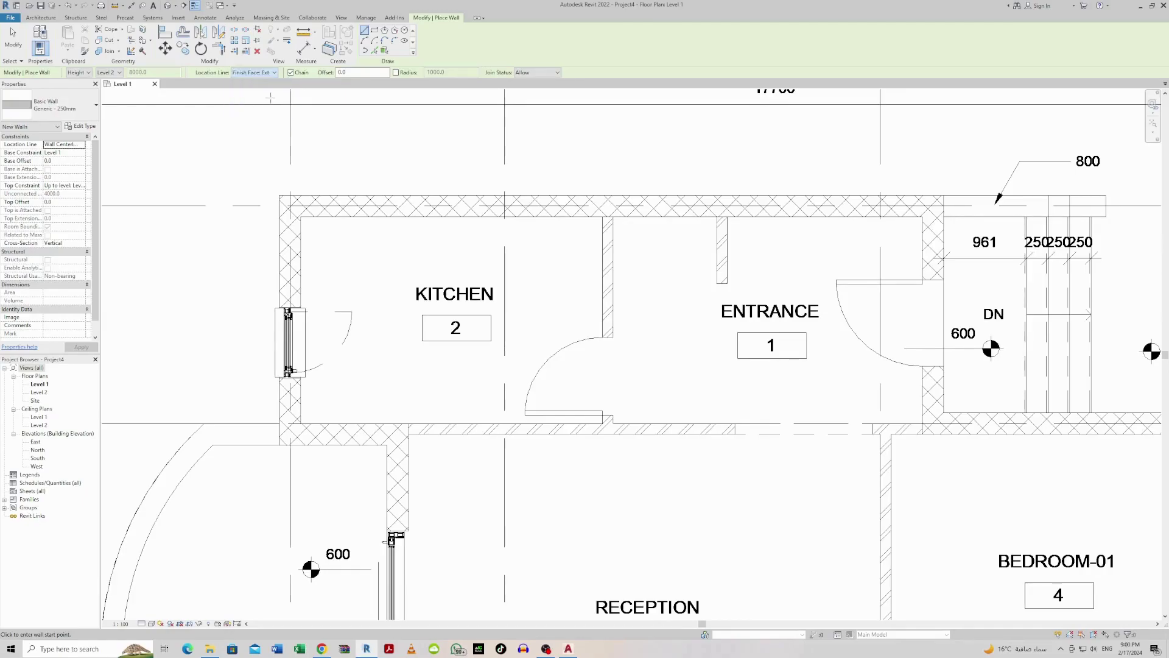
# - Draw exterior walls clockwise from the kitchen's outer corner at grids 1/A, around the entrance and Bedroom-01, to the corner at grids 4/D
pyautogui.click(279, 195)
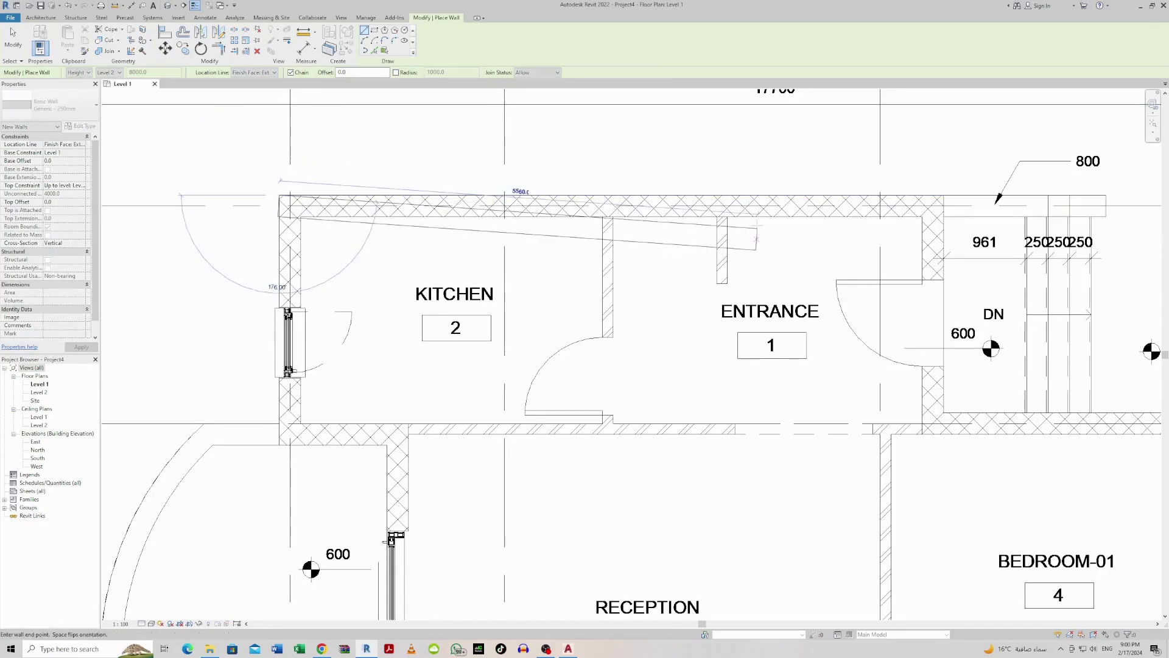
pyautogui.scroll(-3, 746, 214)
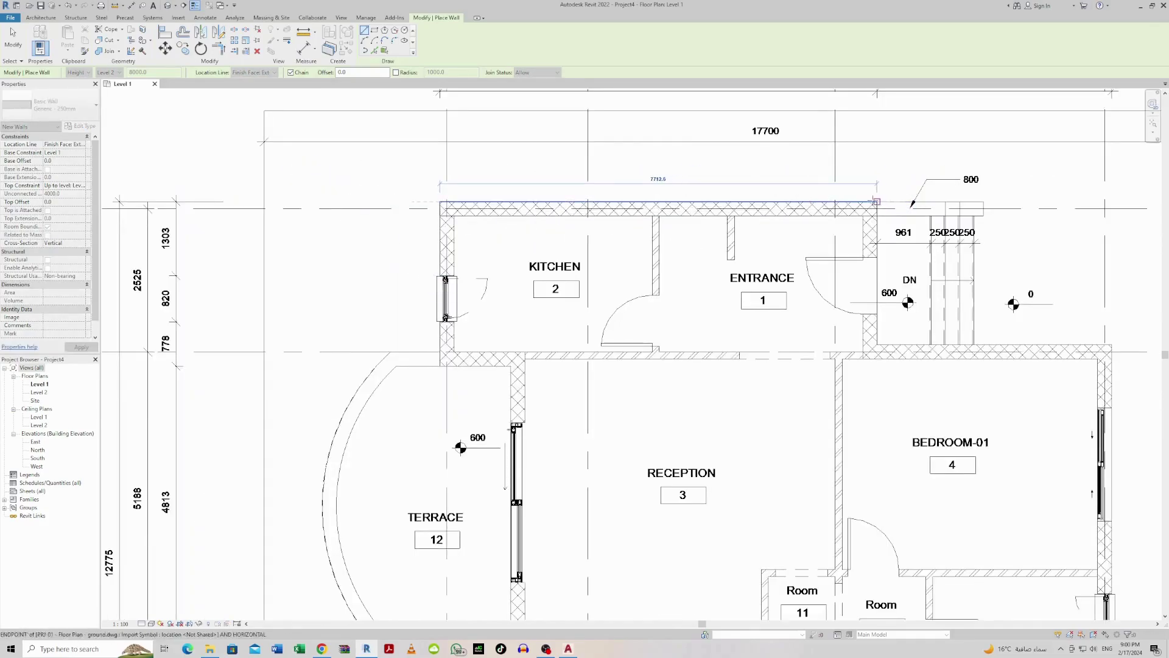
pyautogui.click(878, 201)
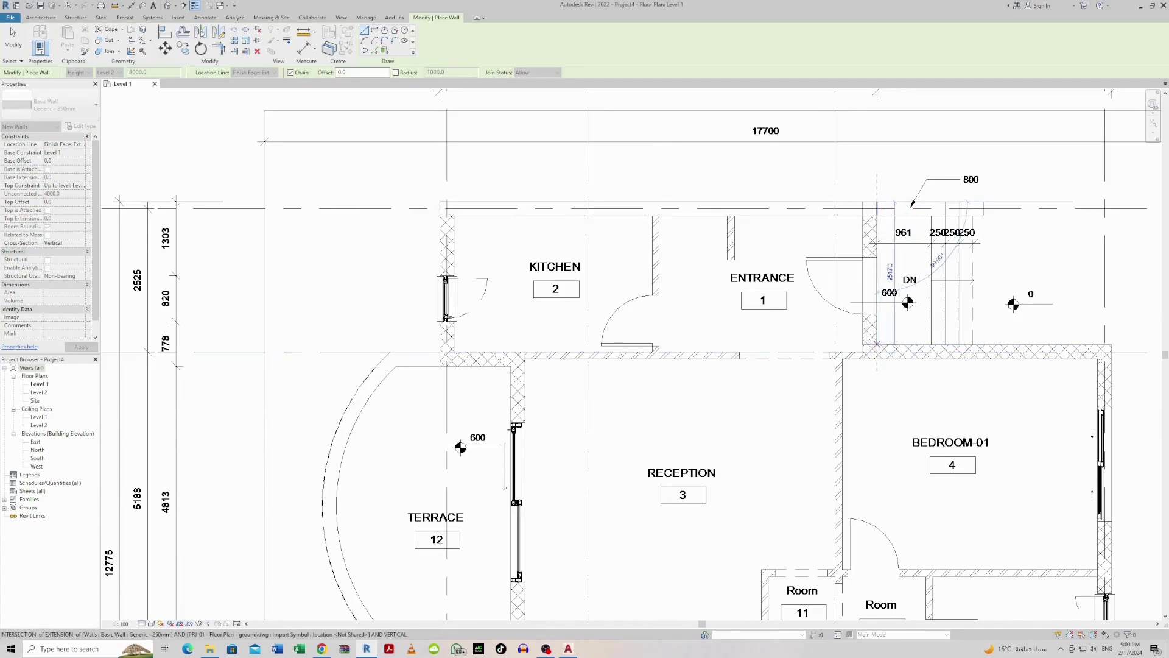
pyautogui.click(877, 346)
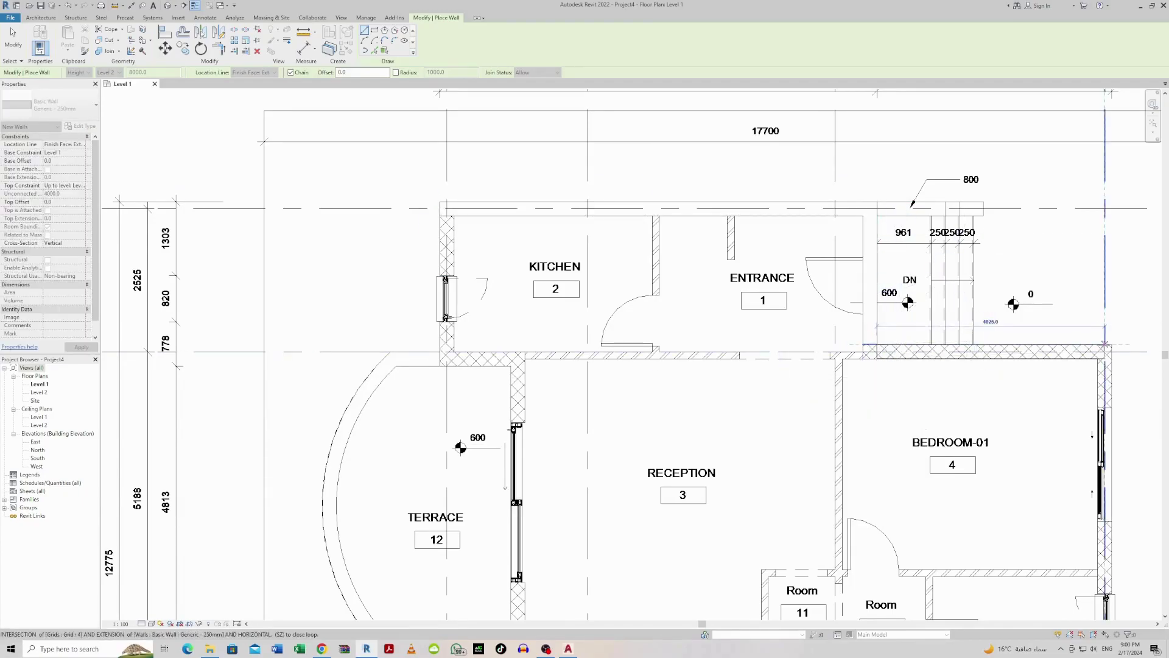
pyautogui.scroll(-3, 1058, 388)
pyautogui.moveTo(1057, 387); pyautogui.dragTo(899, 175, button='middle')
pyautogui.click(930, 449)
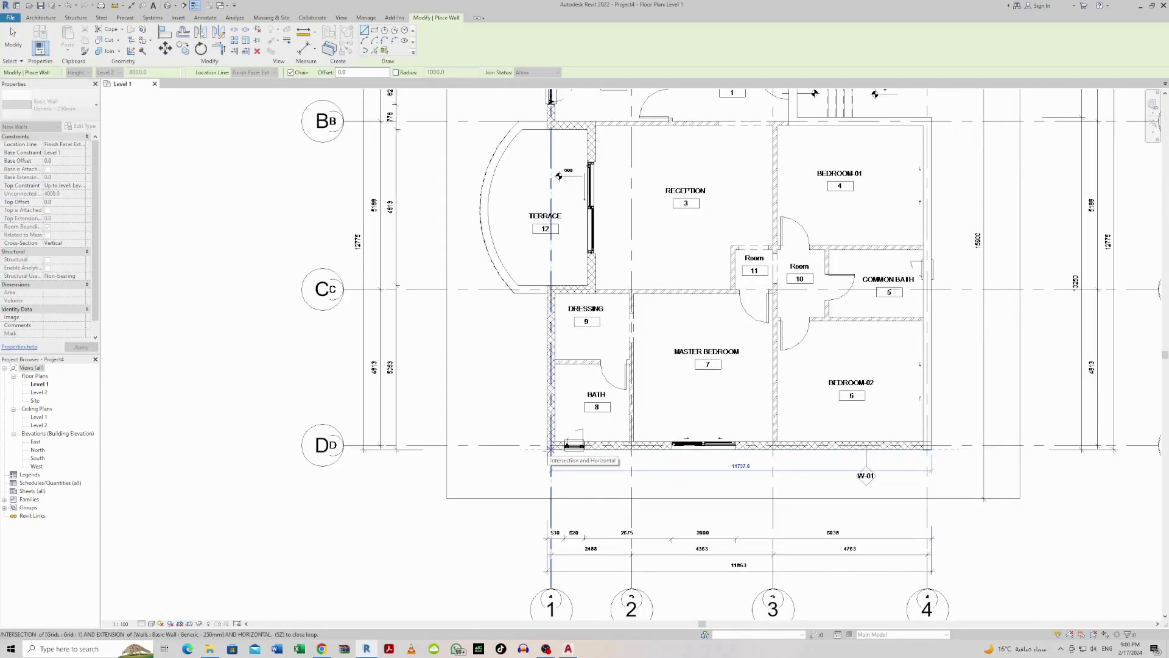
# - Continue the exterior walls along grid D, up grid 1 and around the terrace recess, close the loop at the kitchen corner, and finish the Wall command
pyautogui.click(548, 450)
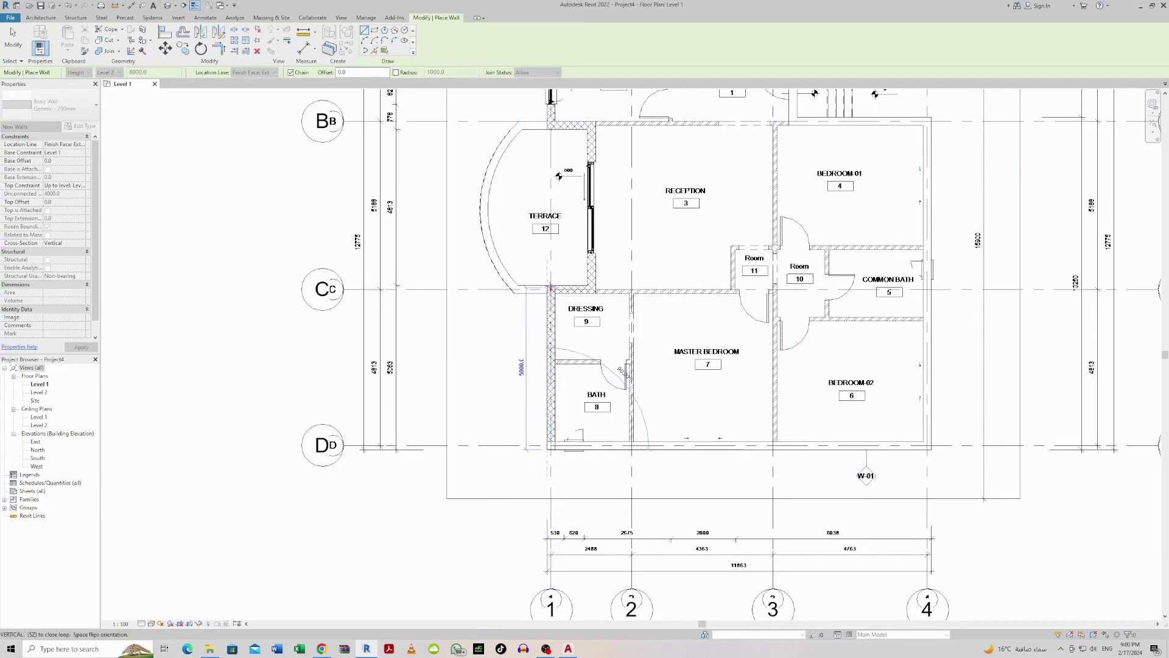
pyautogui.click(554, 284)
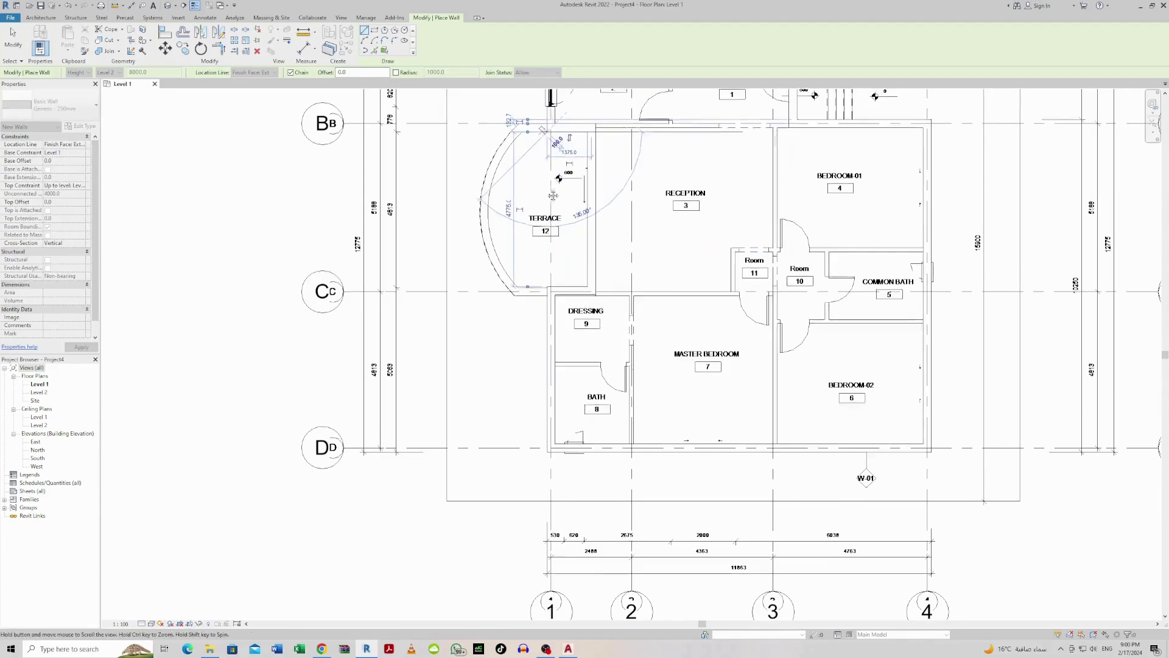
pyautogui.moveTo(547, 129); pyautogui.dragTo(528, 415, button='middle')
pyautogui.click(528, 415)
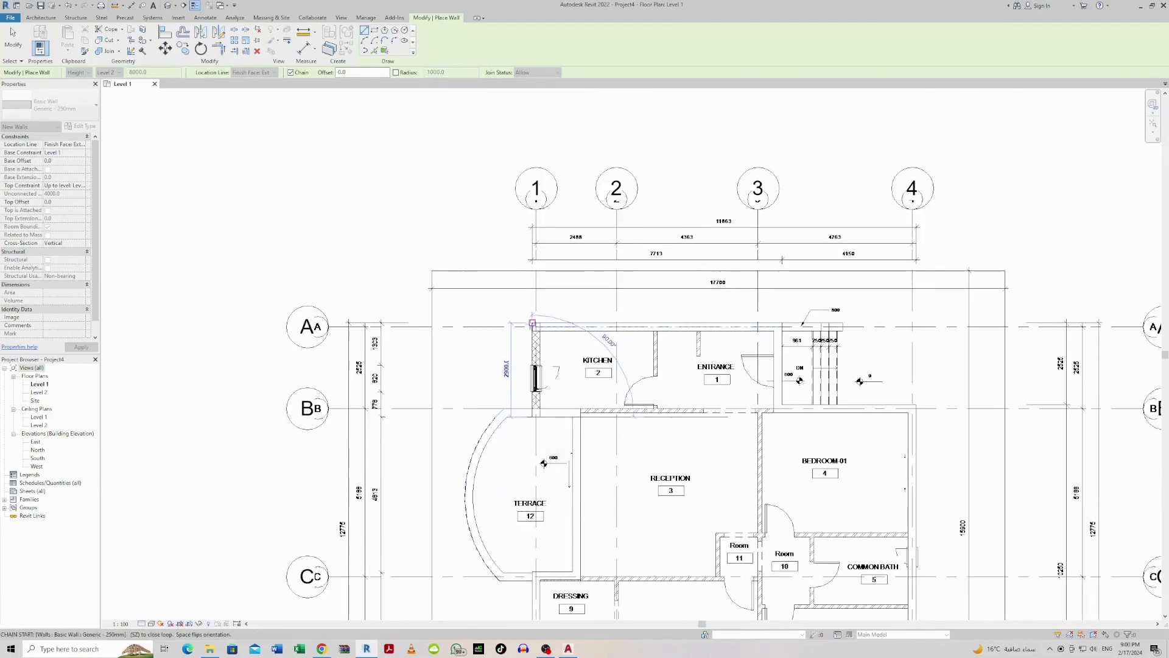
pyautogui.press('Escape')
pyautogui.press('Escape')
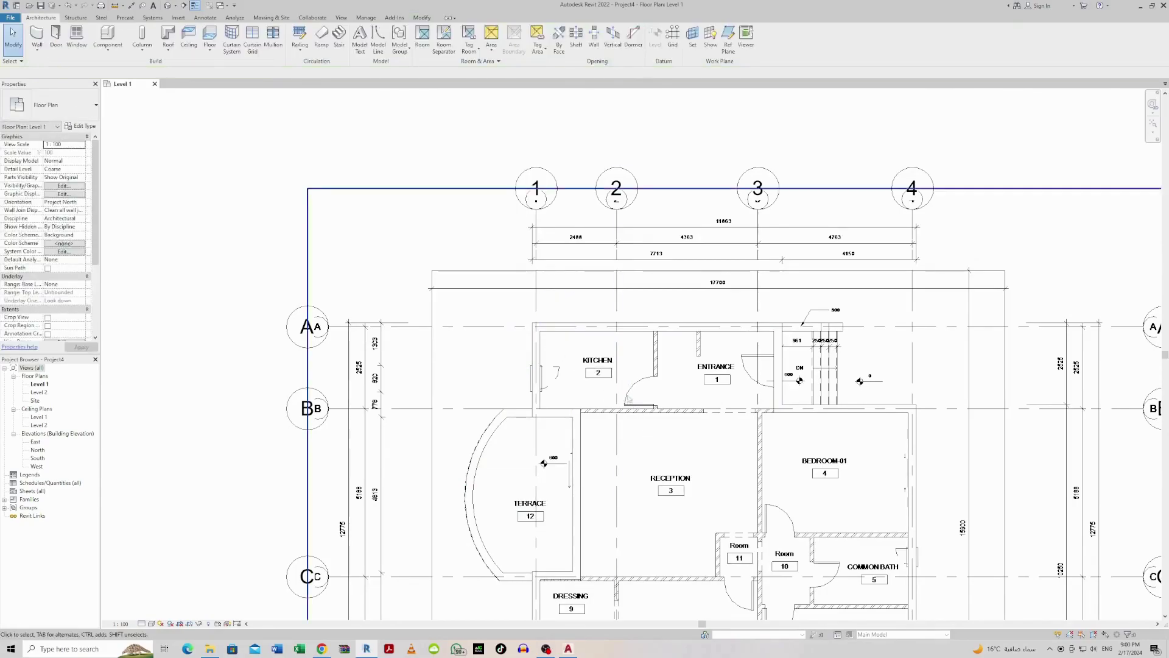
# - Hide the linked ground floor DWG in the view by element, leaving only the walls and grids
pyautogui.scroll(-4, 638, 414)
pyautogui.moveTo(582, 314); pyautogui.dragTo(575, 296, button='middle')
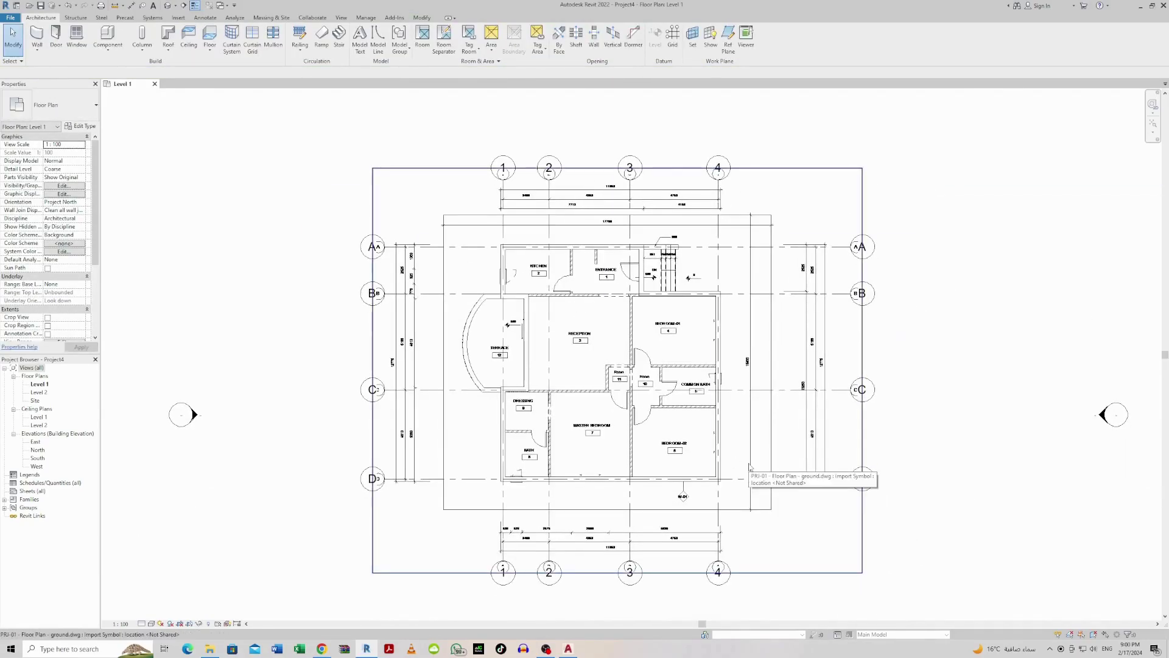
pyautogui.click(467, 360)
pyautogui.rightClick(466, 359)
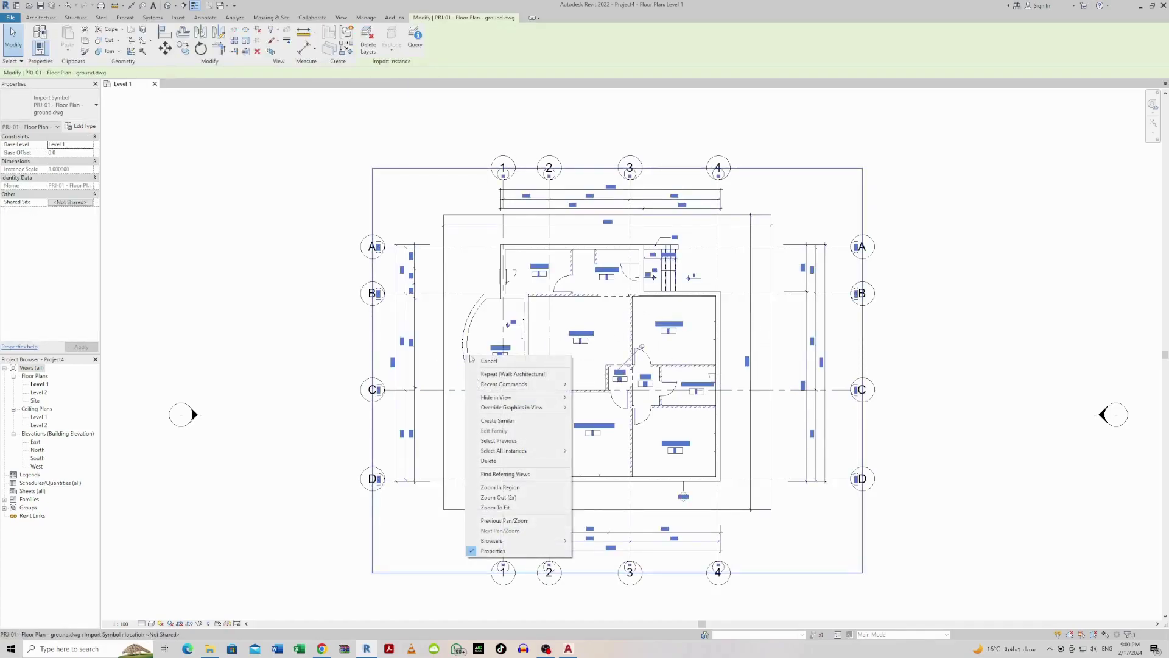
pyautogui.moveTo(536, 397)
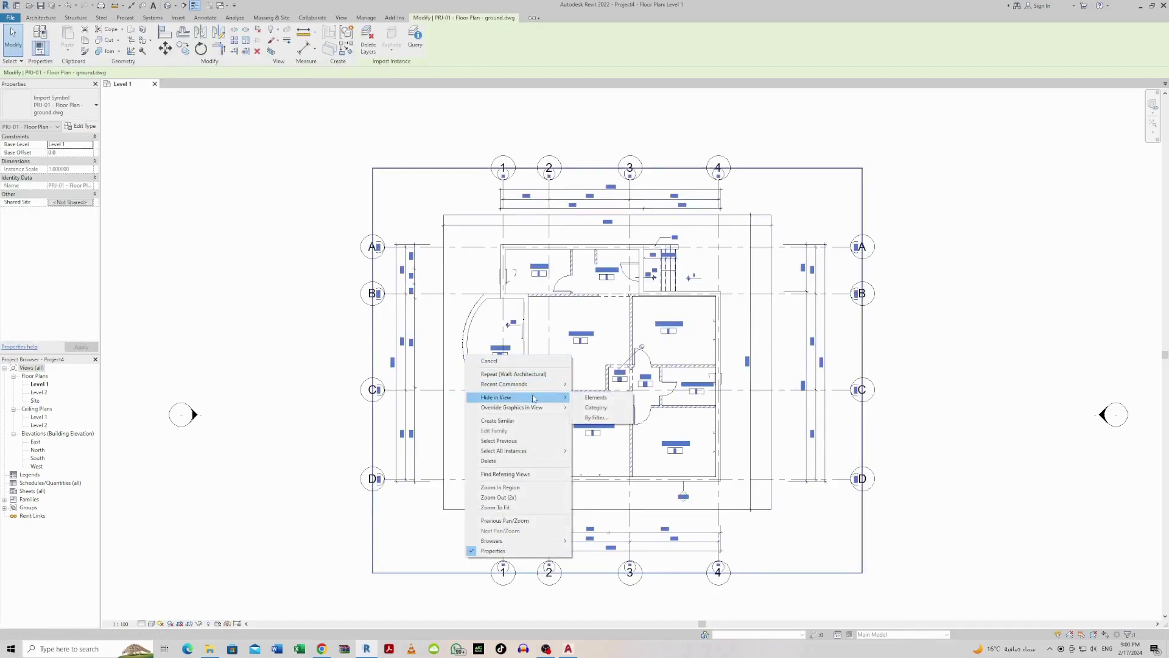
pyautogui.click(586, 398)
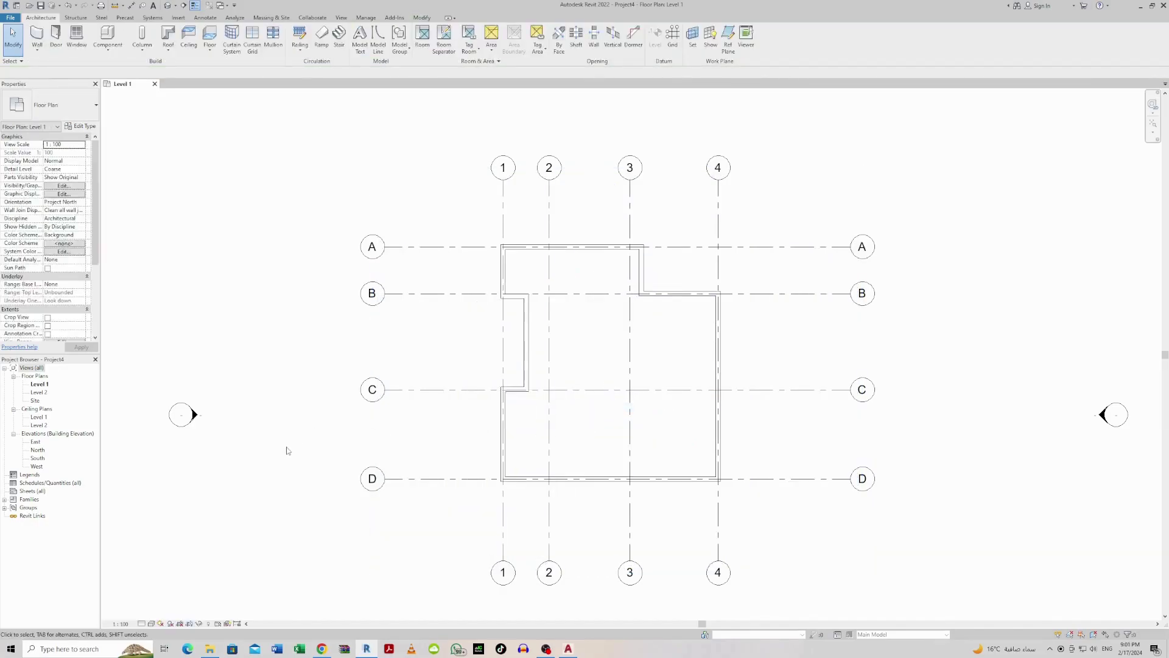
# - Reveal hidden elements, unhide the ground floor DWG by category in the view, and leave the reveal mode
pyautogui.click(209, 624)
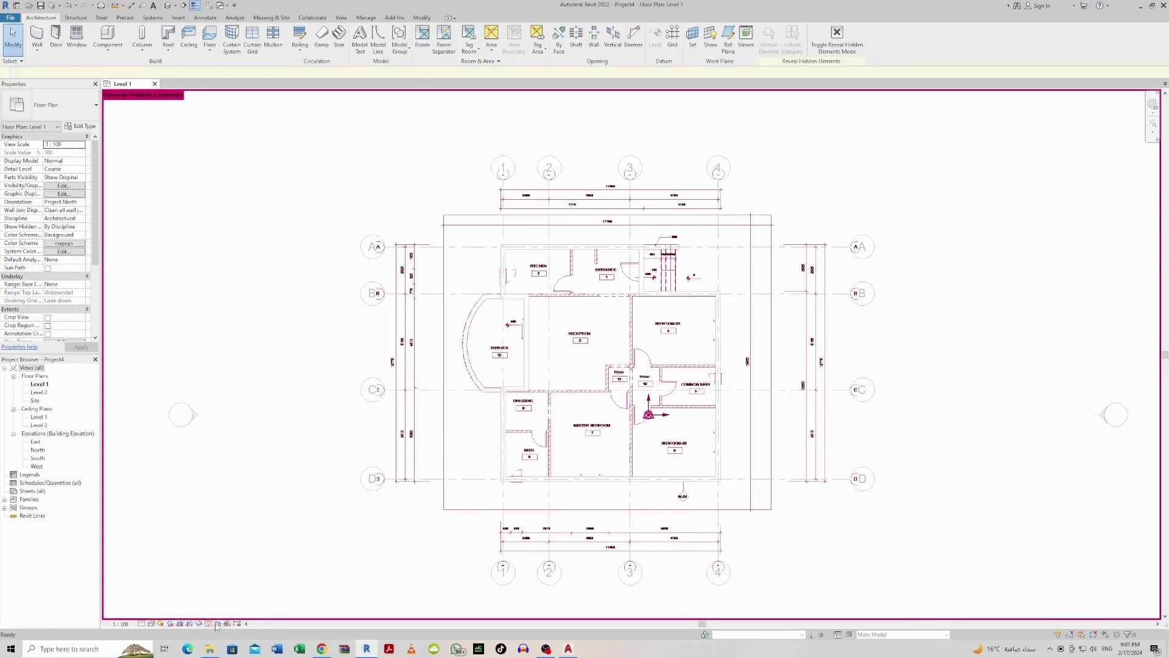
pyautogui.click(474, 321)
pyautogui.rightClick(473, 318)
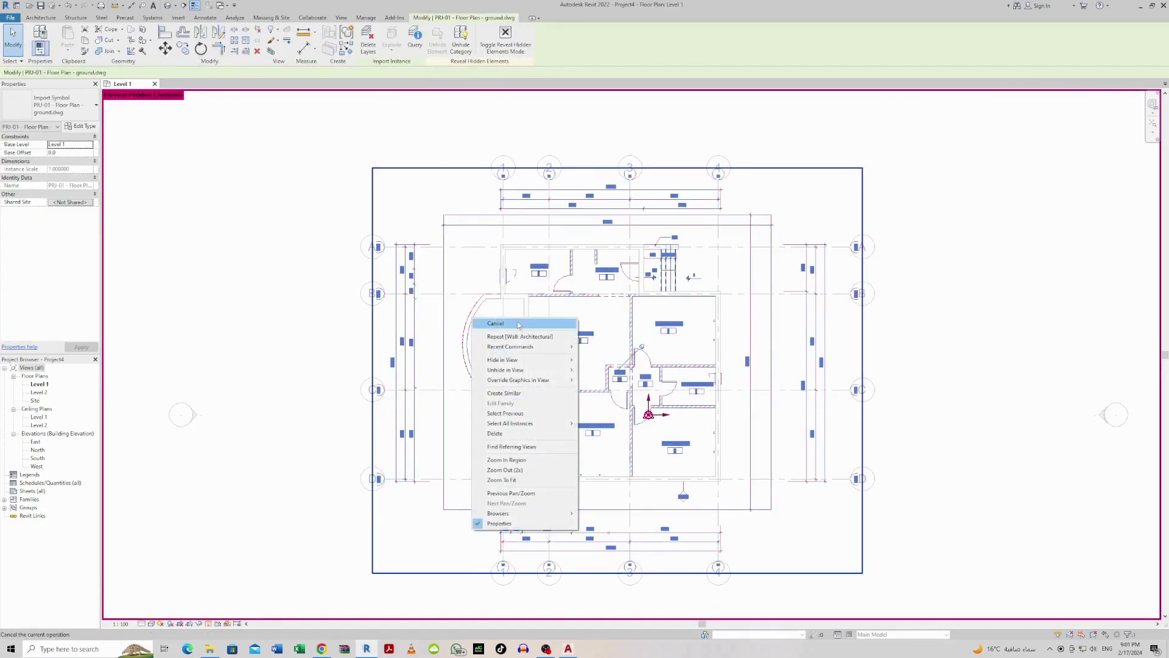
pyautogui.moveTo(546, 375)
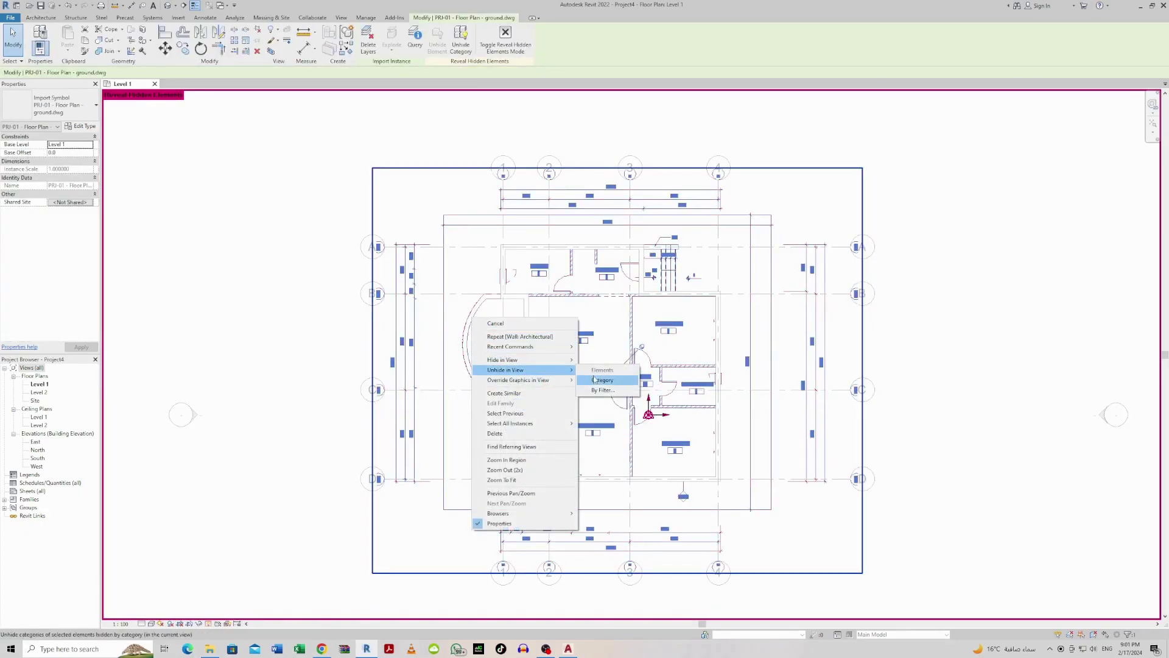
pyautogui.click(597, 380)
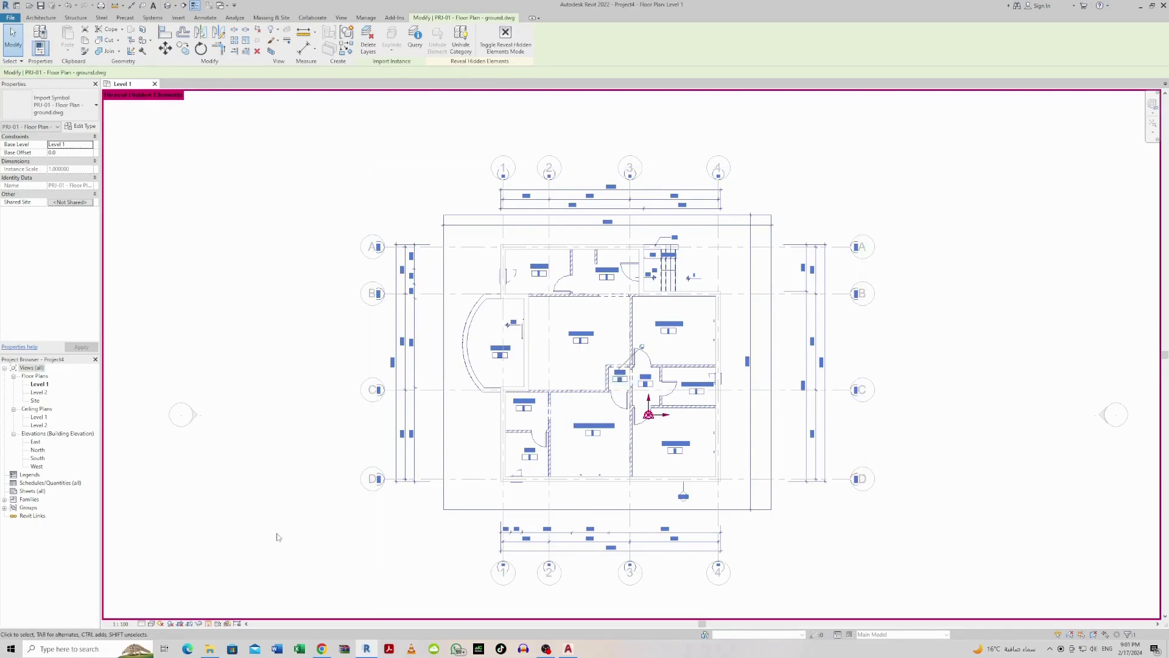
pyautogui.click(209, 623)
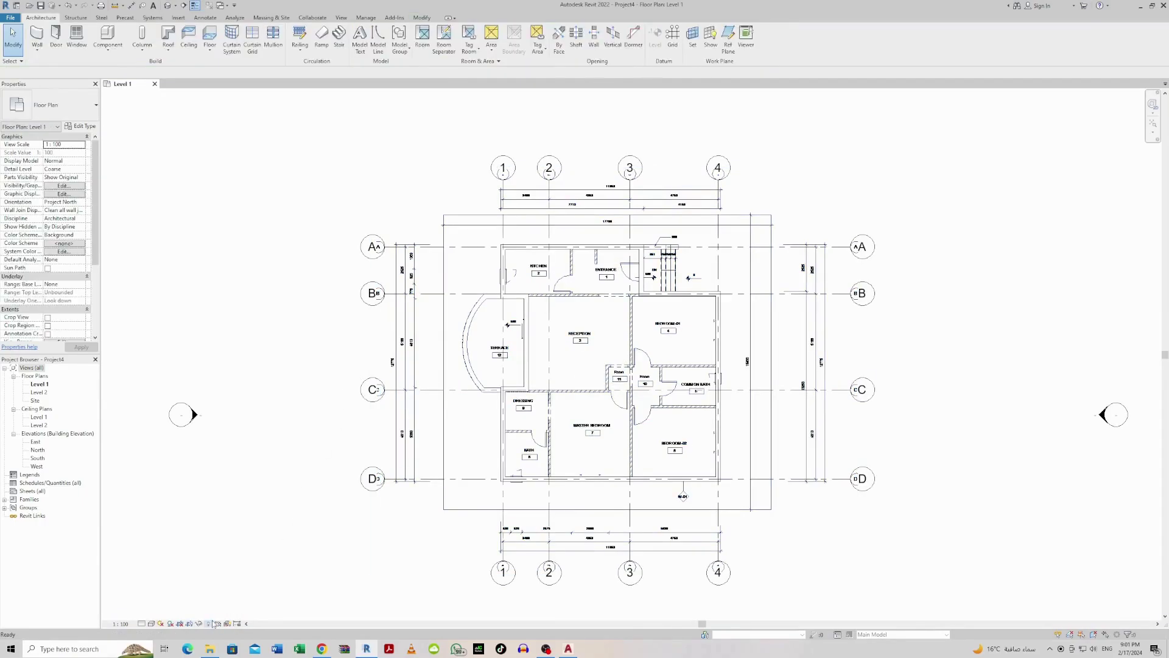